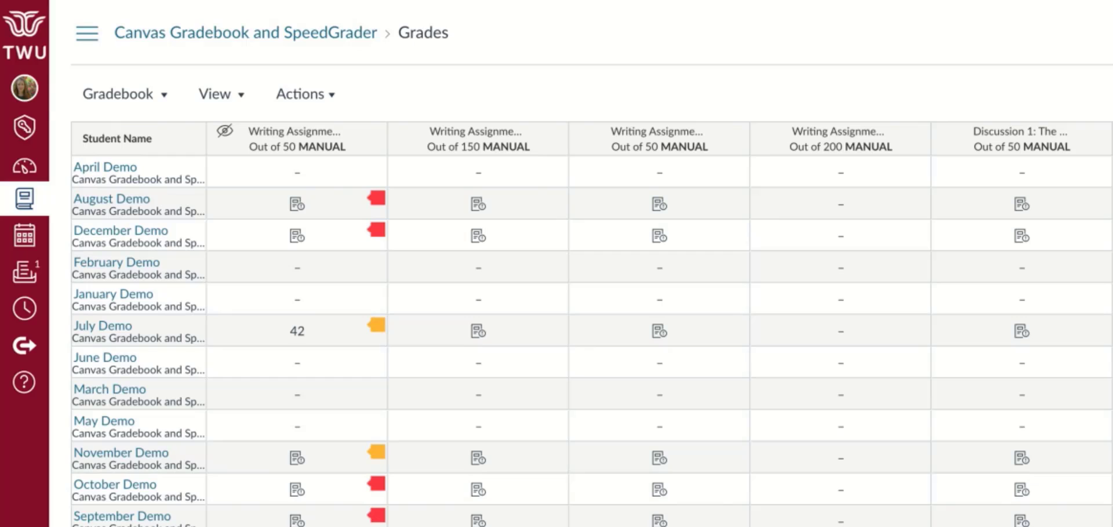
In the gradebook's Individual View, select the Canvas Gradebook and SpeedGrader section and sort the assignments alphabetically
left_click(155, 100)
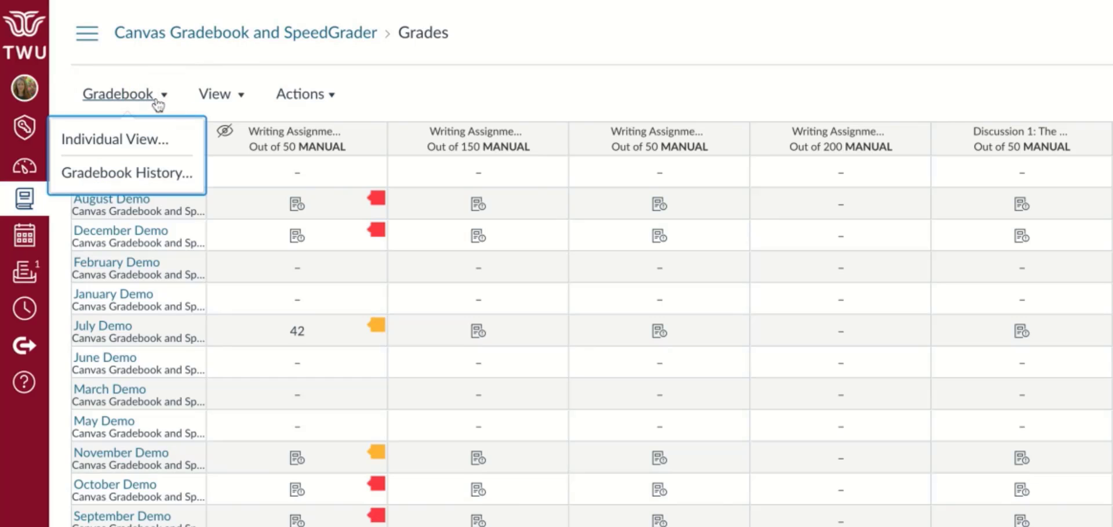
left_click(157, 145)
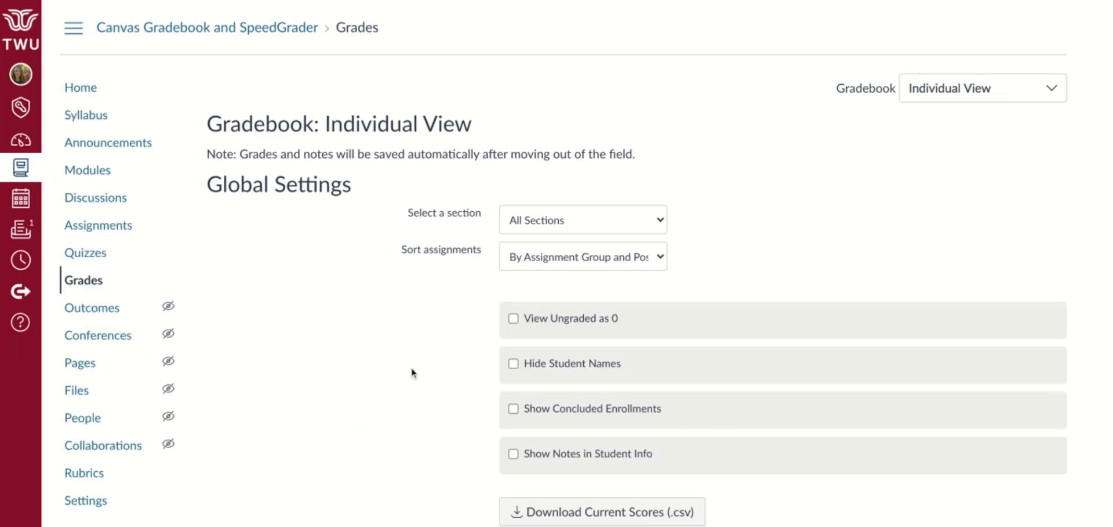
left_click(634, 225)
left_click(810, 242)
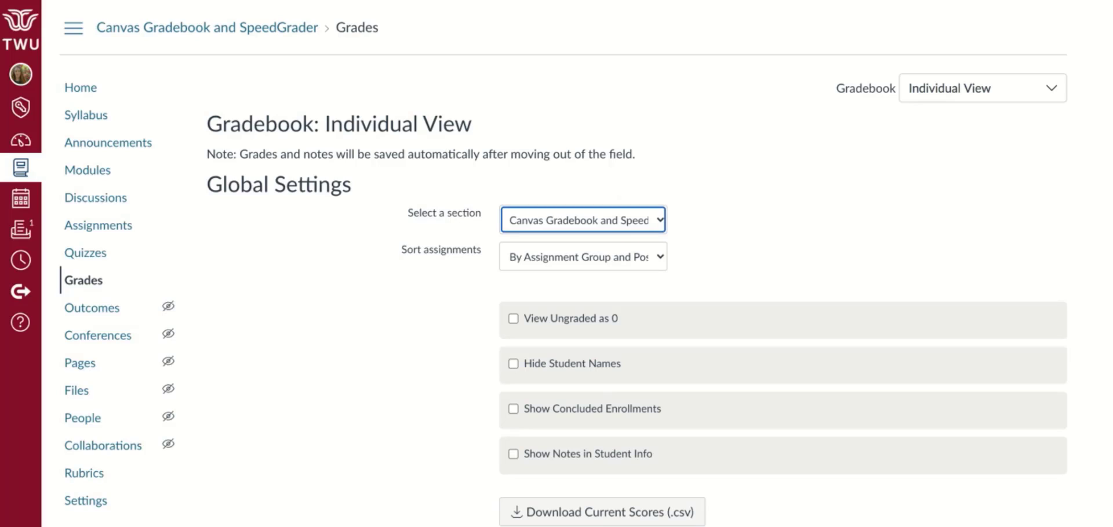
left_click(643, 258)
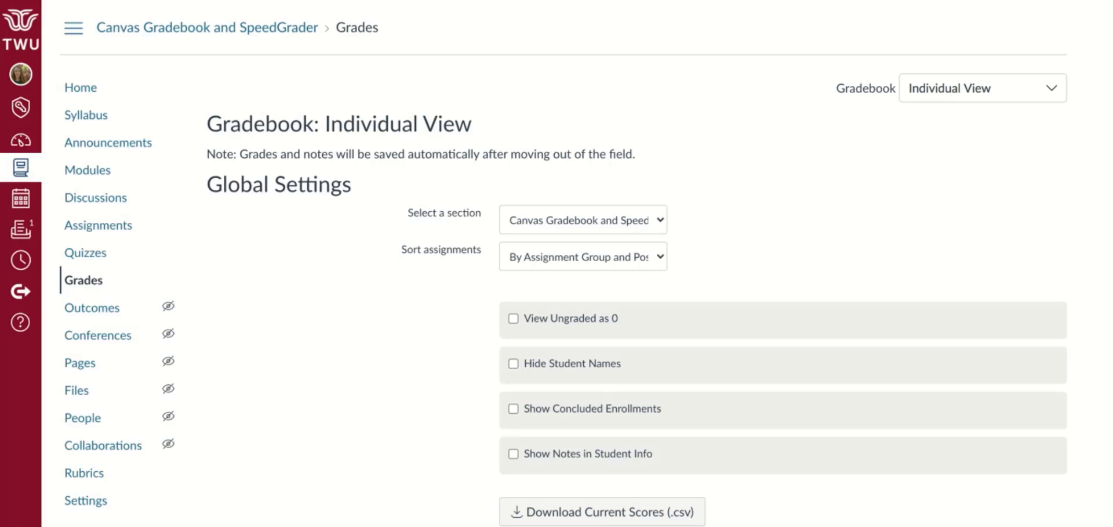
left_click(632, 273)
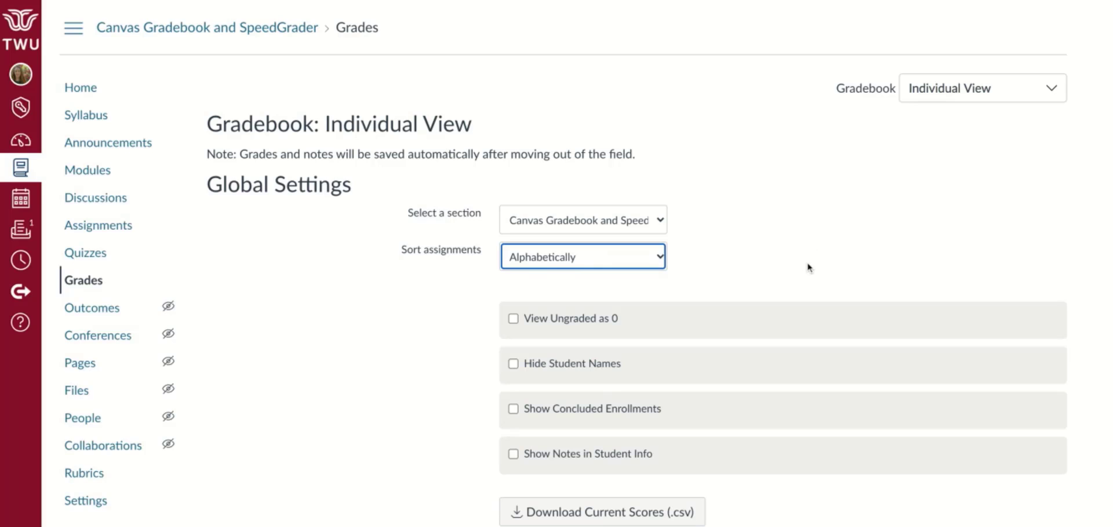
Select the December demo student and Writing Assignment 1: The Personal Writer as the content to grade
scroll(812, 278, "down", 6)
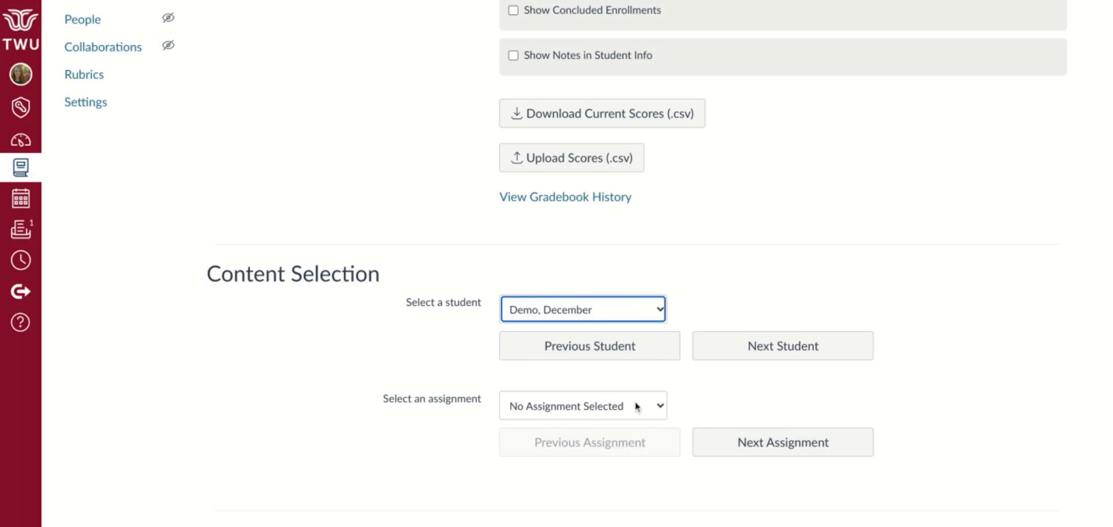
left_click(638, 406)
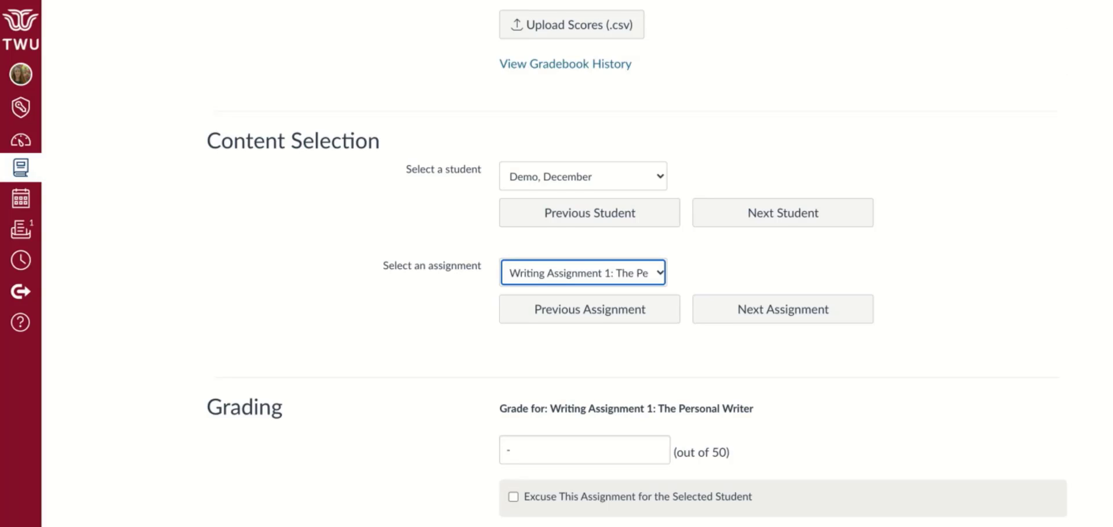
Review the grading, student information and assignment information sections for the selected student and assignment
scroll(638, 261, "down", 6)
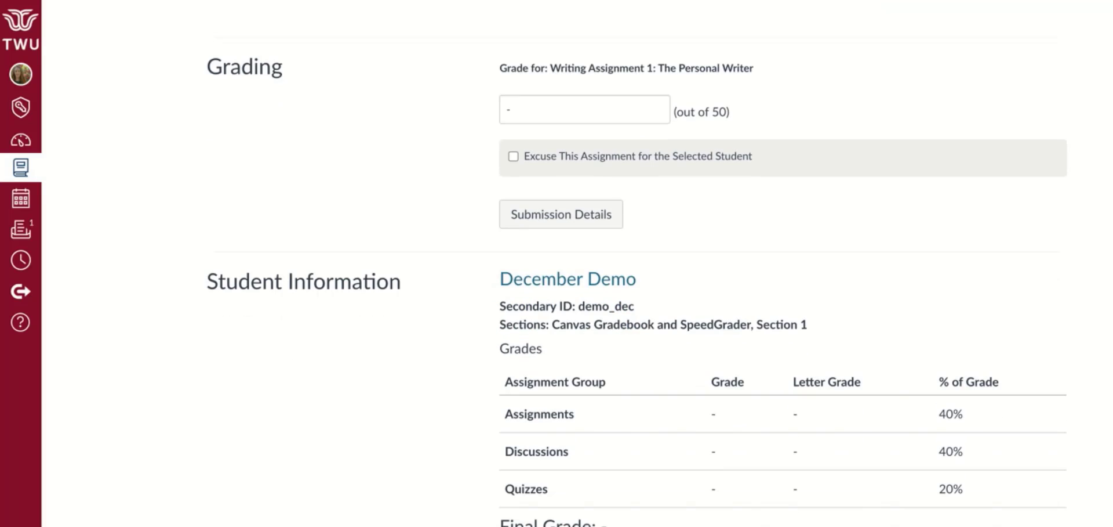
scroll(638, 261, "down", 2)
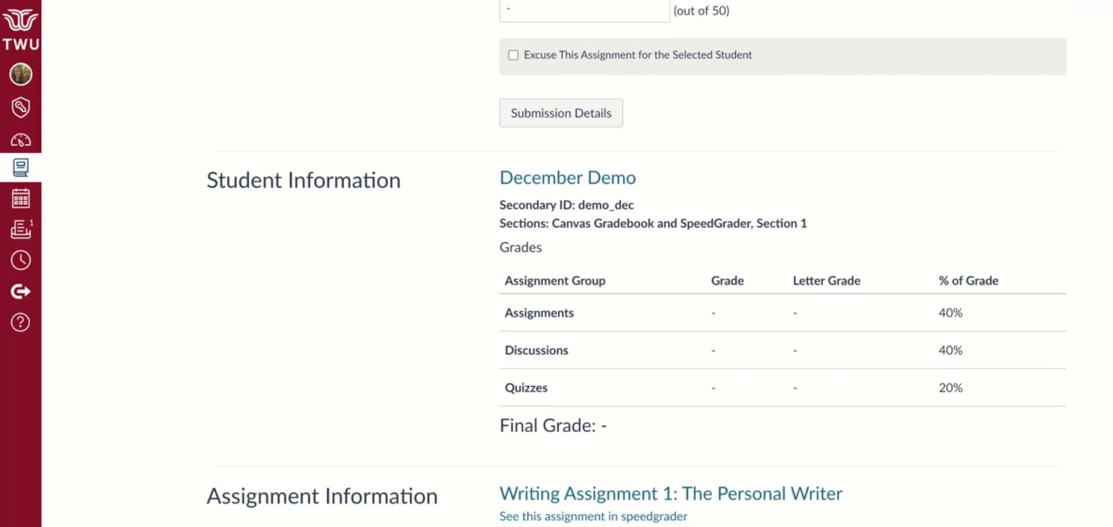
scroll(638, 261, "down", 3)
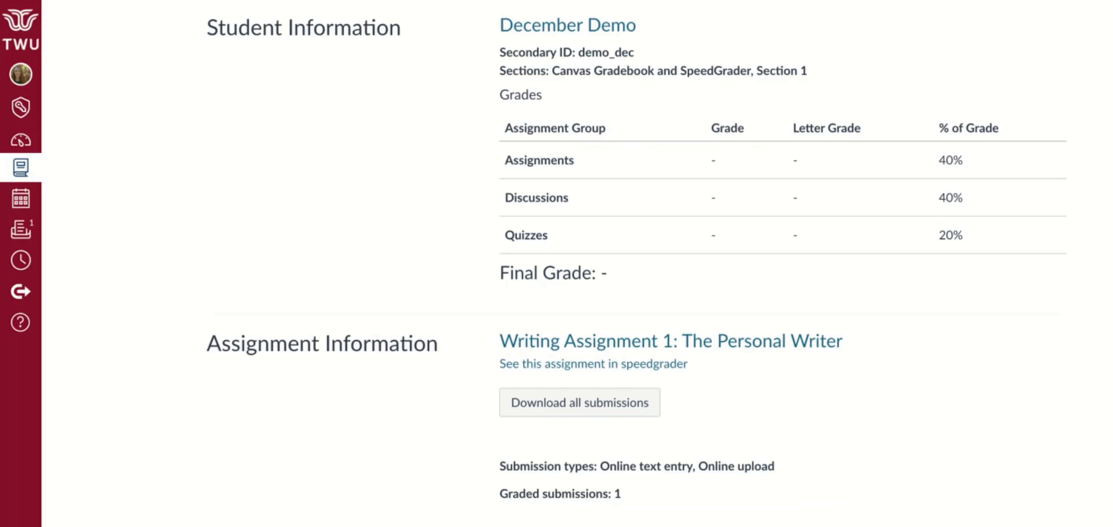
scroll(638, 261, "down", 4)
scroll(638, 261, "up", 7)
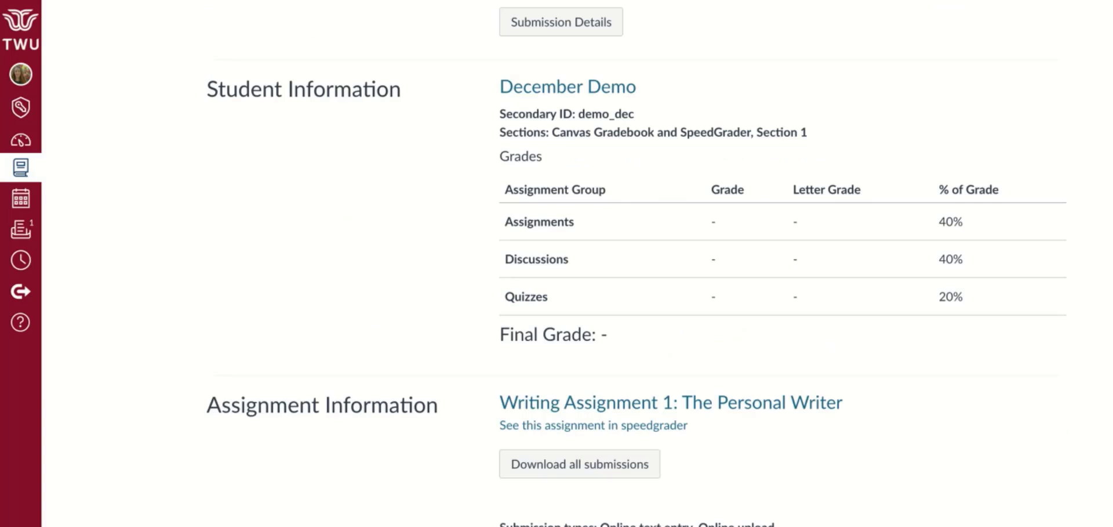
scroll(638, 261, "up", 3)
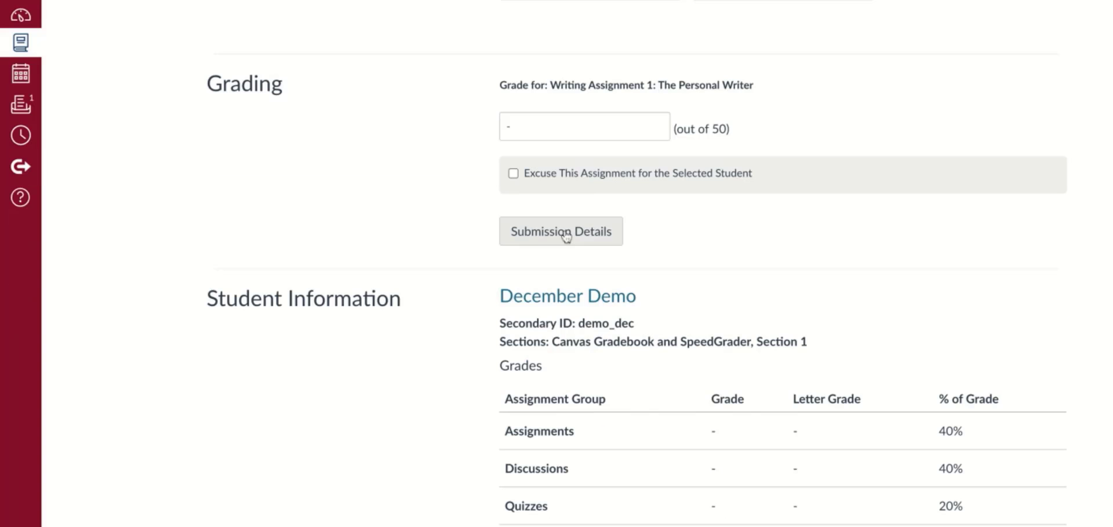
In the submission details for Writing Assignment 1, update the student's grade to 45 out of 50
left_click(567, 234)
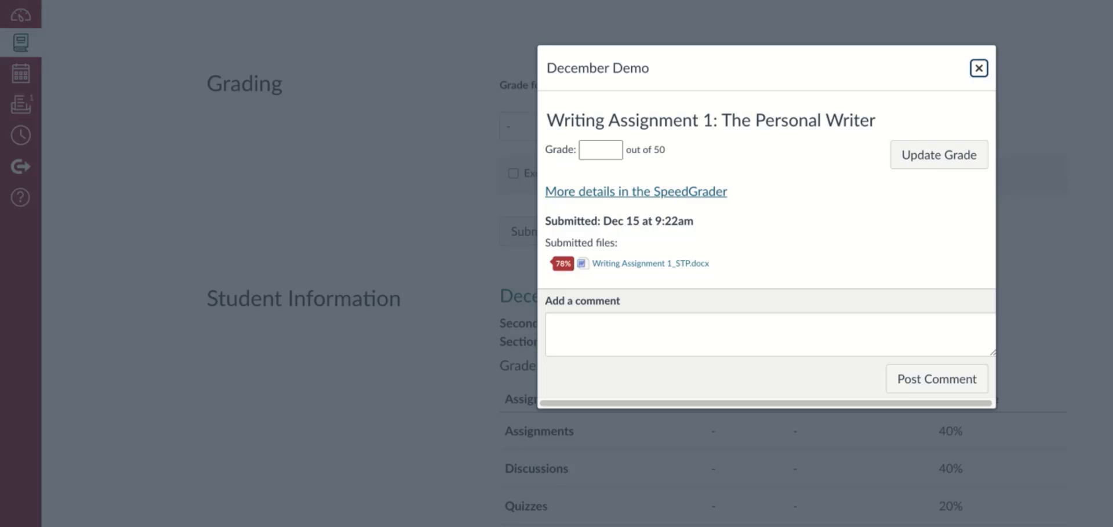
left_click(597, 149)
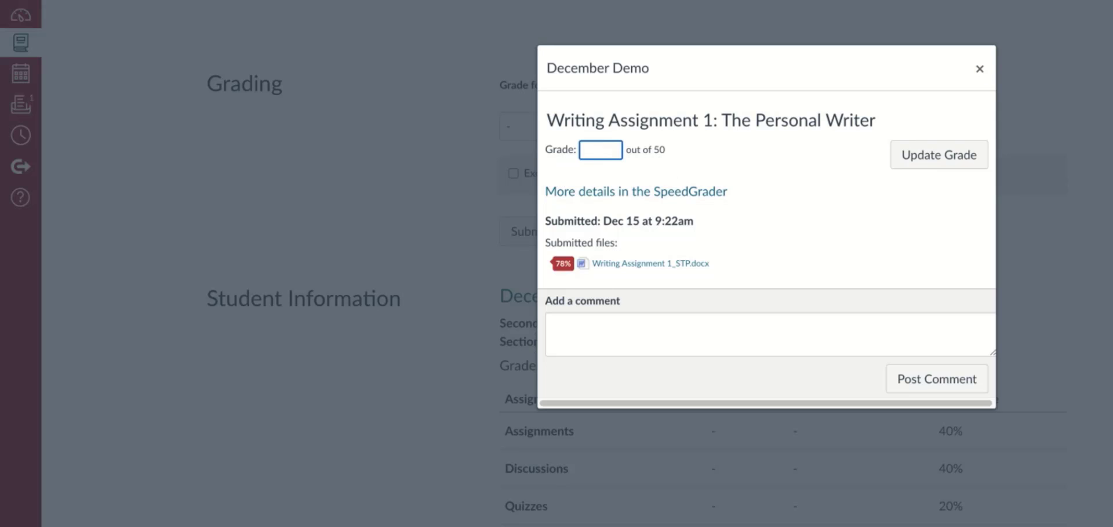
type("45")
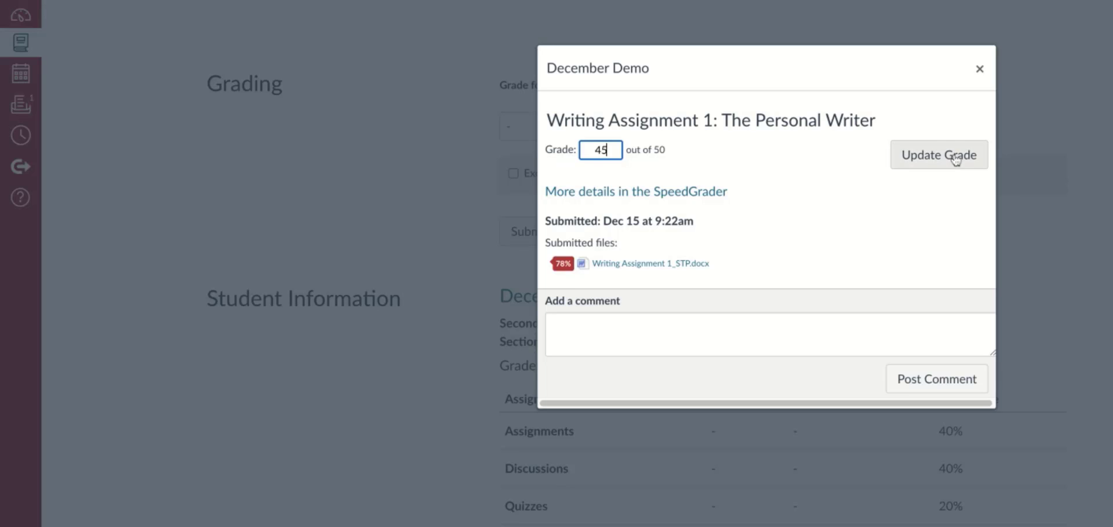
left_click(956, 157)
Post the comment "Thanks for your work! Please see my notes on the rubric." on the submission
left_click(580, 346)
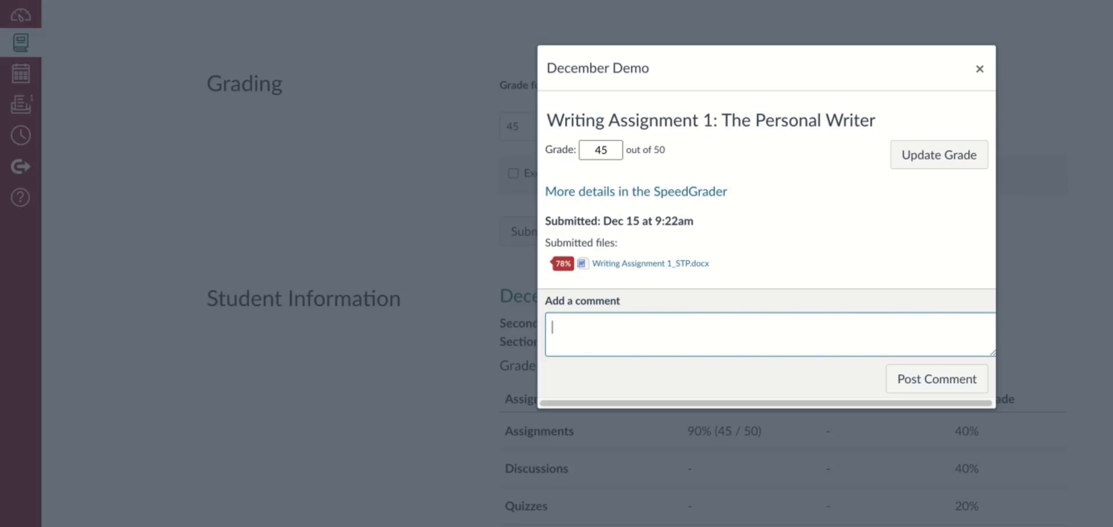
type("Thanks for your work! Please see my notes on the rubri")
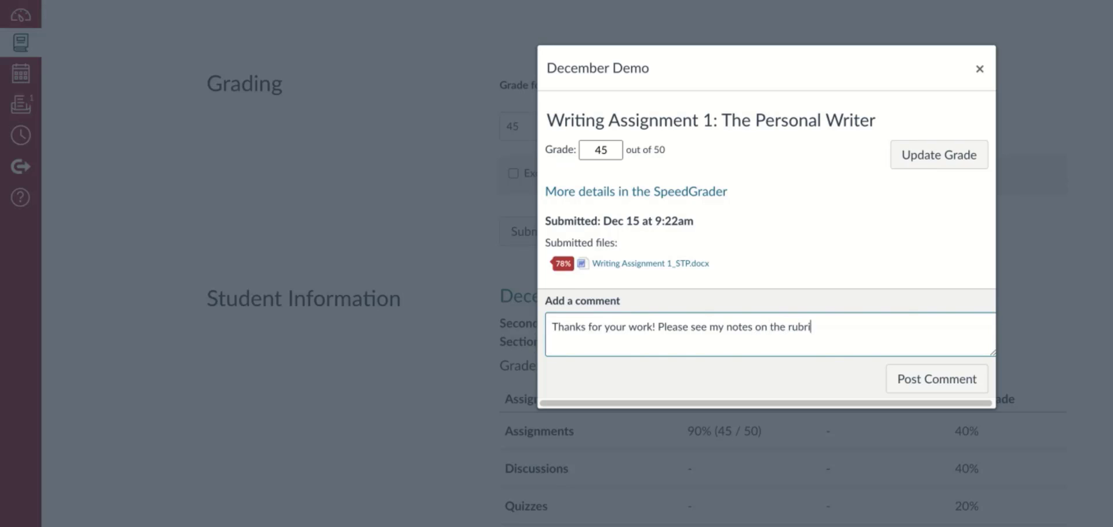
type("c.")
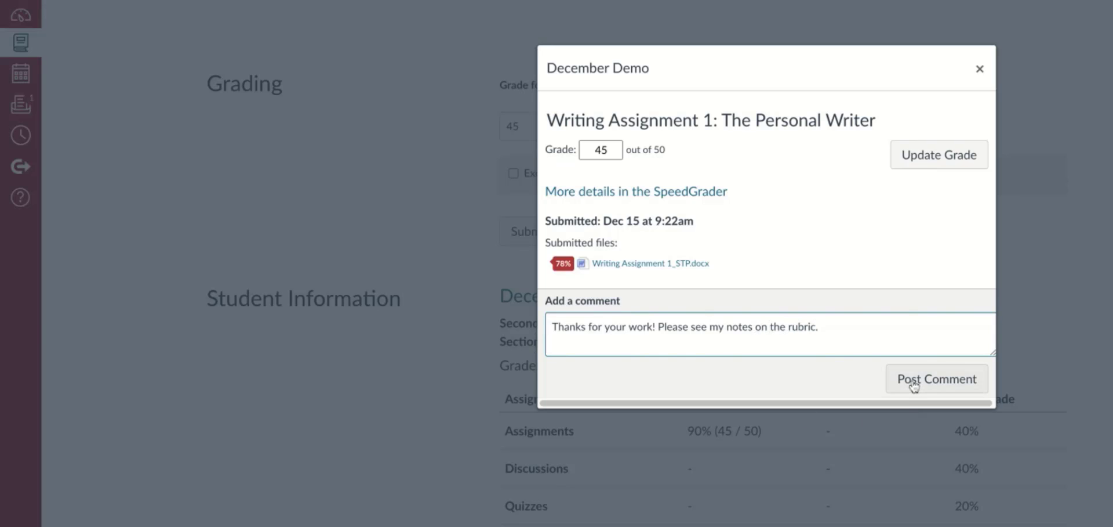
left_click(914, 382)
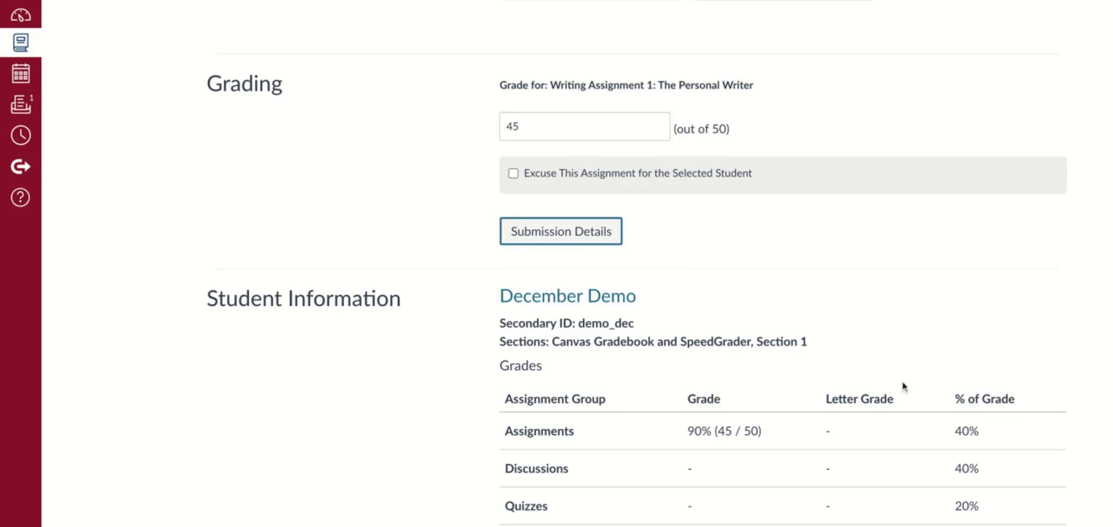
Switch from Individual View back to the full Gradebook
scroll(924, 509, "up", 15)
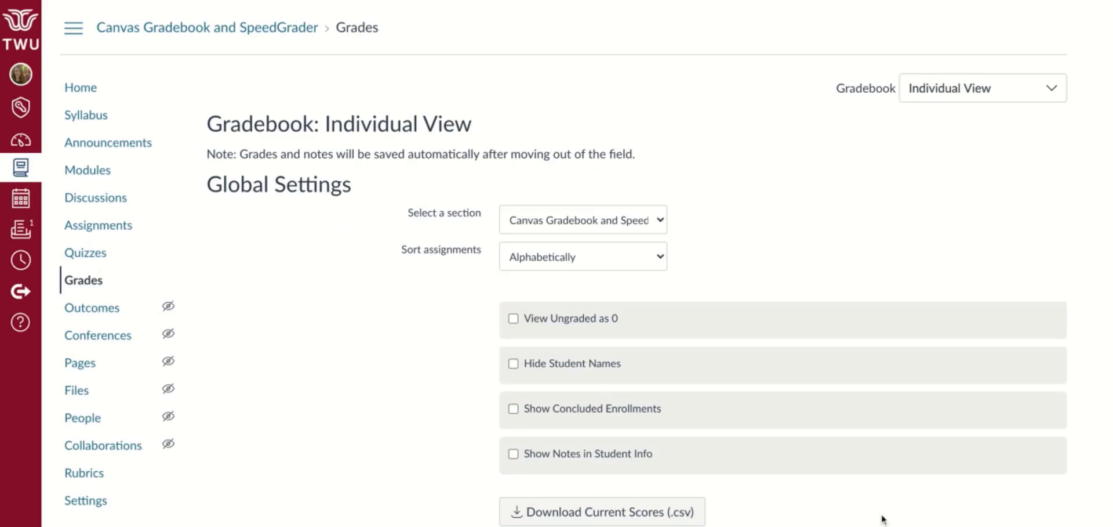
left_click(1016, 98)
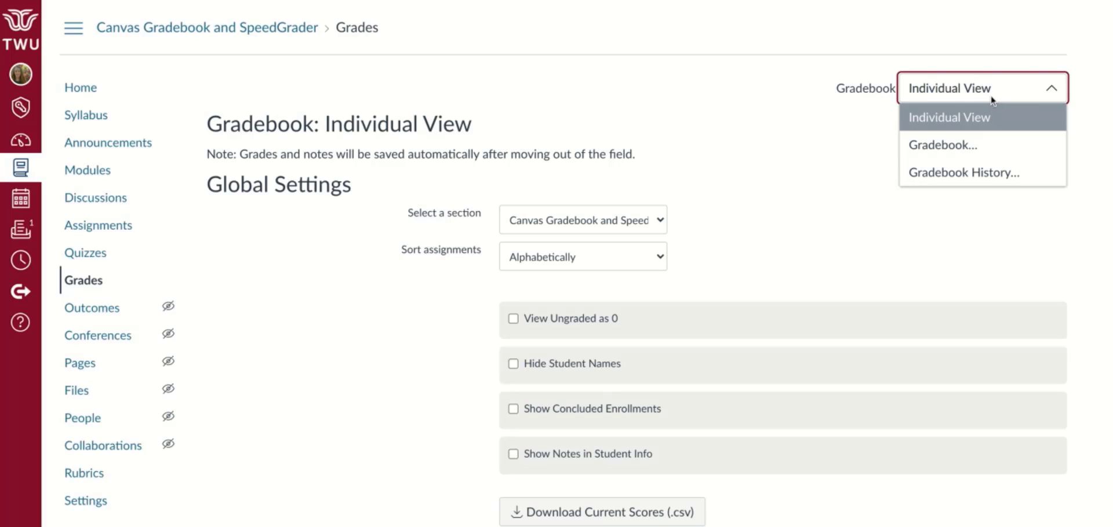
left_click(982, 151)
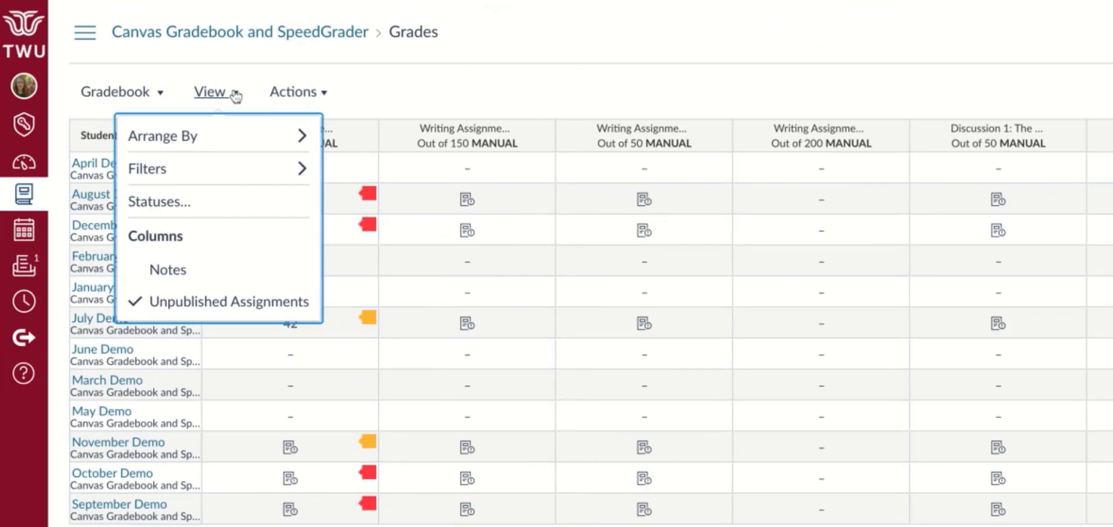
Examine the gradebook's arrangement and filter options and the color choices for the Excused status, leaving them as they are
mouse_move(238, 136)
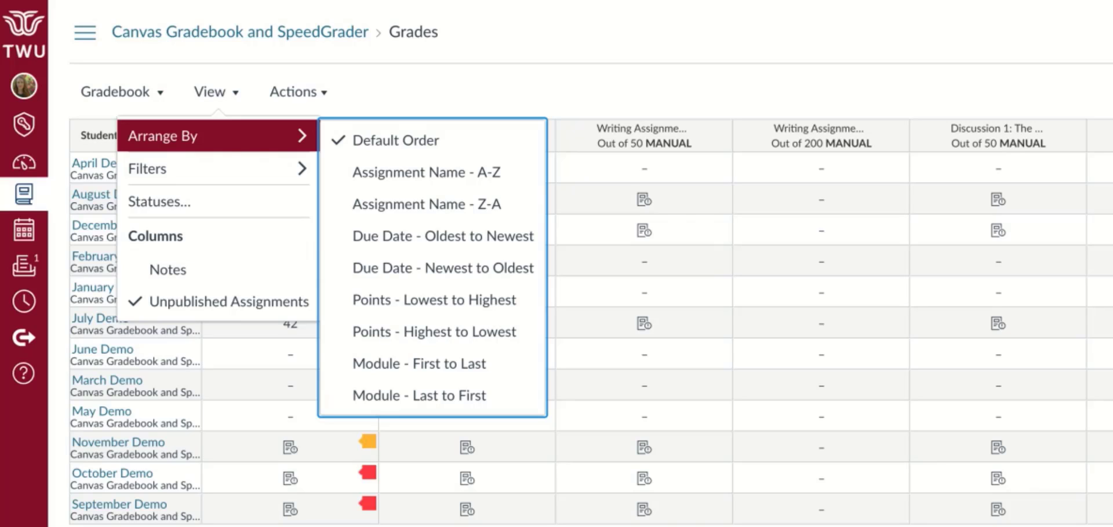
mouse_move(235, 171)
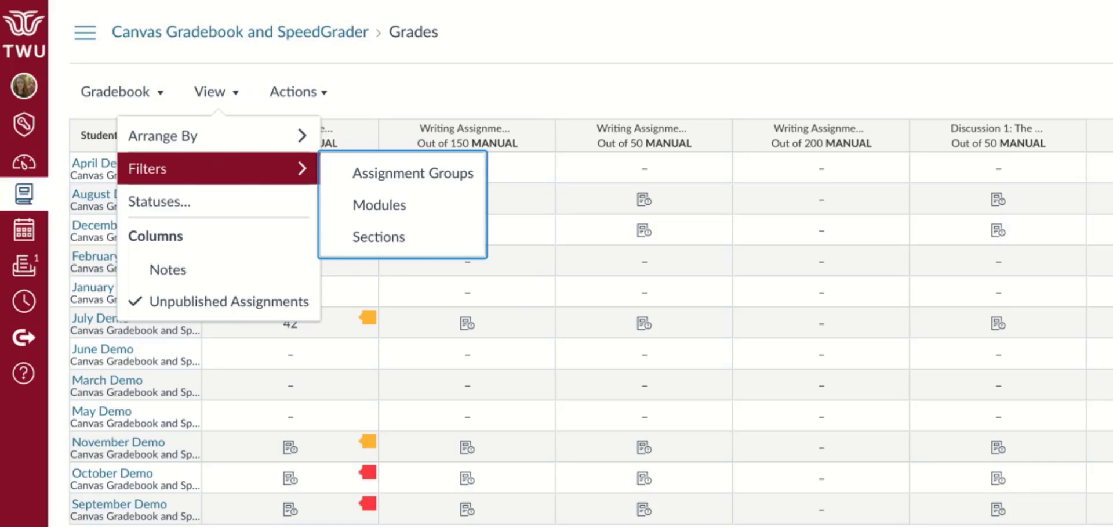
left_click(225, 212)
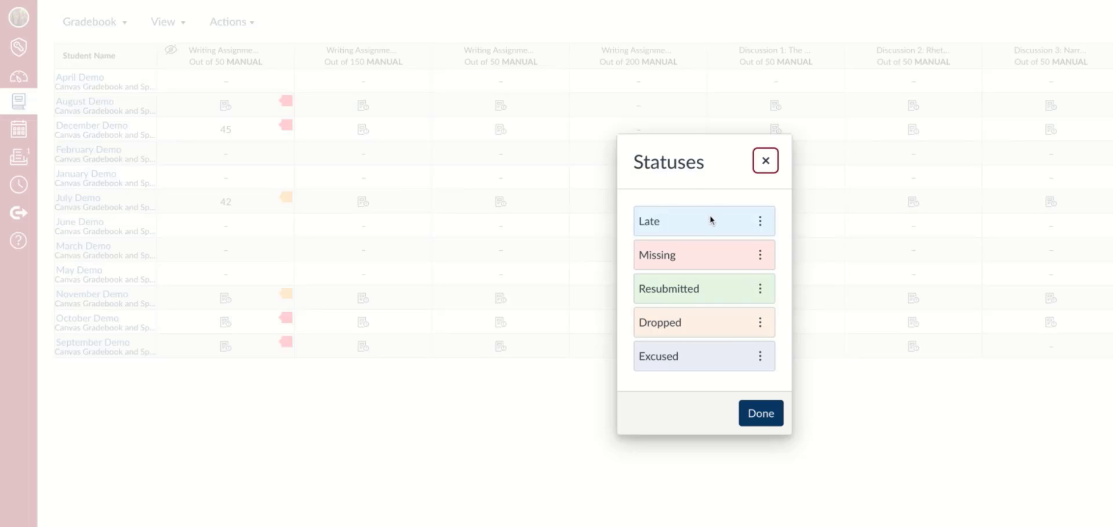
left_click(760, 359)
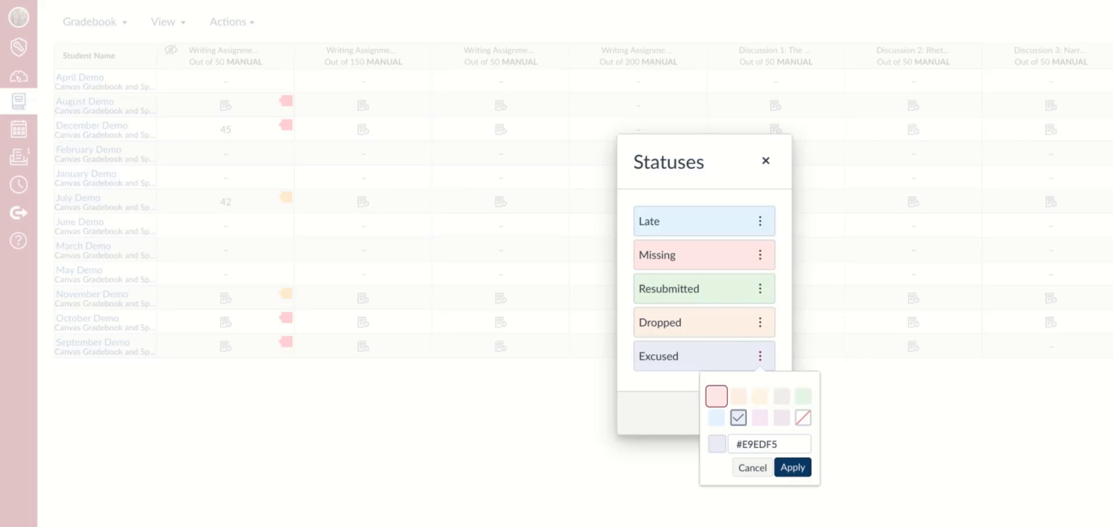
left_click(756, 472)
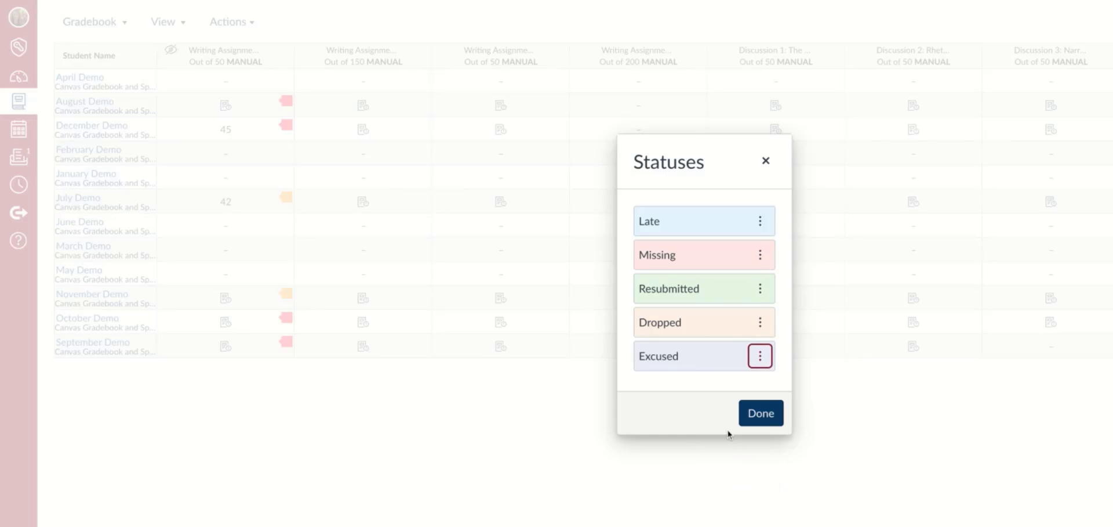
left_click(766, 416)
Examine the gradebook's column display options and its search field
left_click(177, 24)
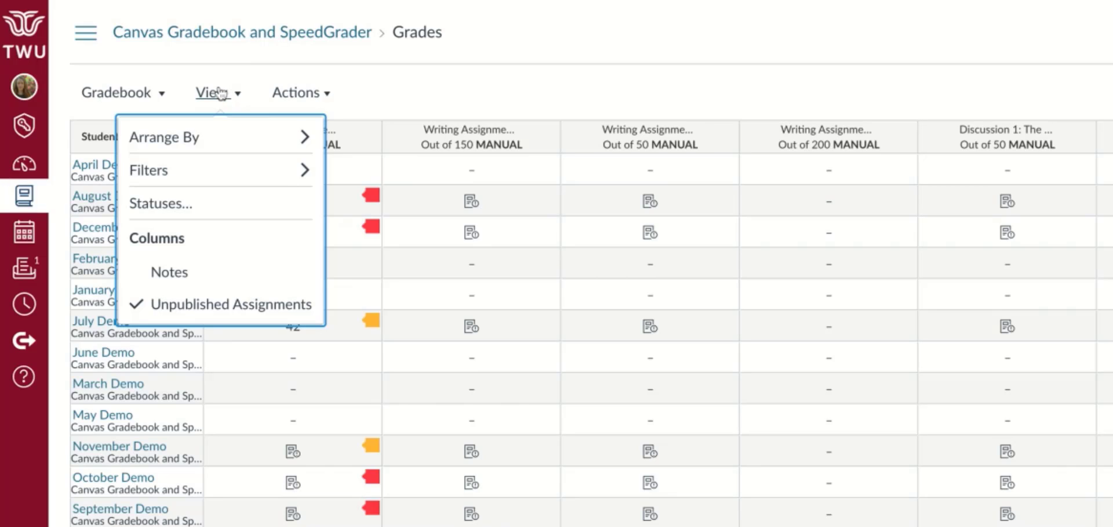
key("Escape")
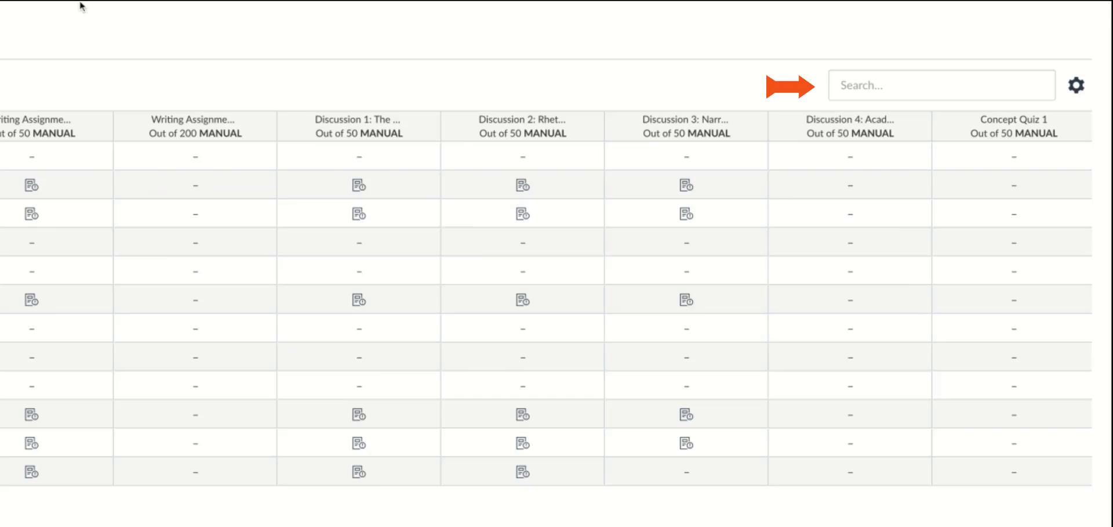
left_click(891, 88)
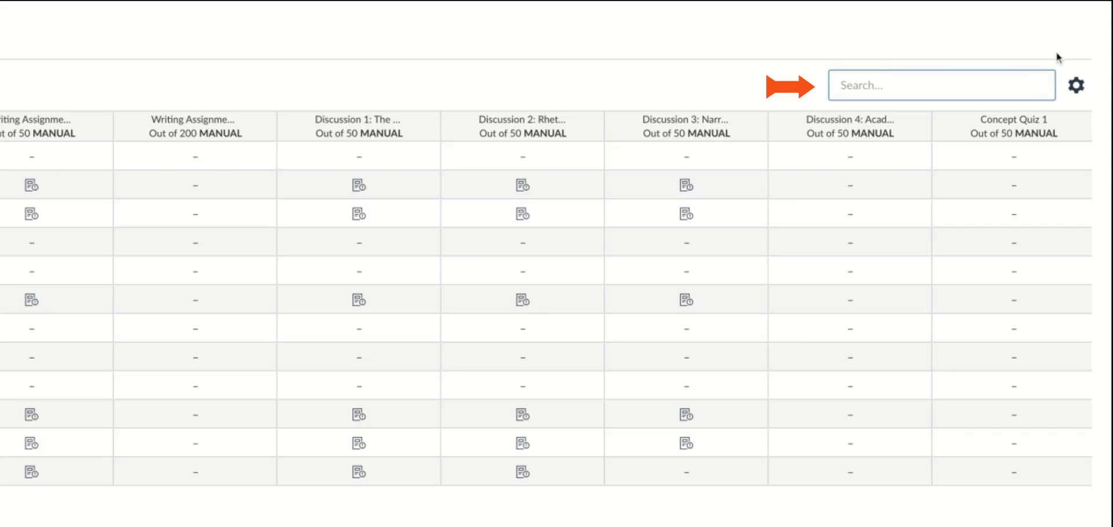
In the gradebook's late policies, automatically grade missing submissions at 0% and apply a 10% deduction to late submissions
left_click(1077, 87)
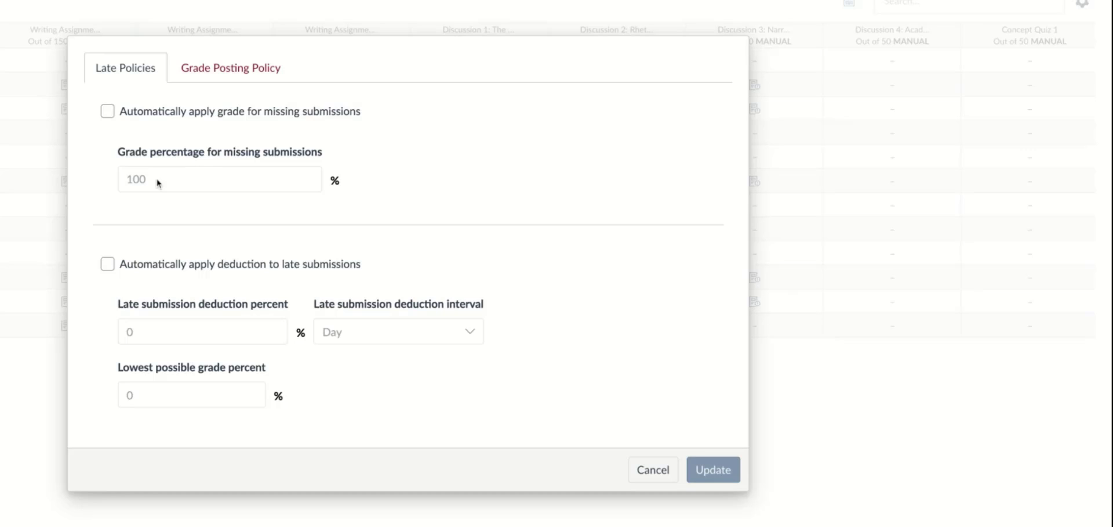
left_click(107, 111)
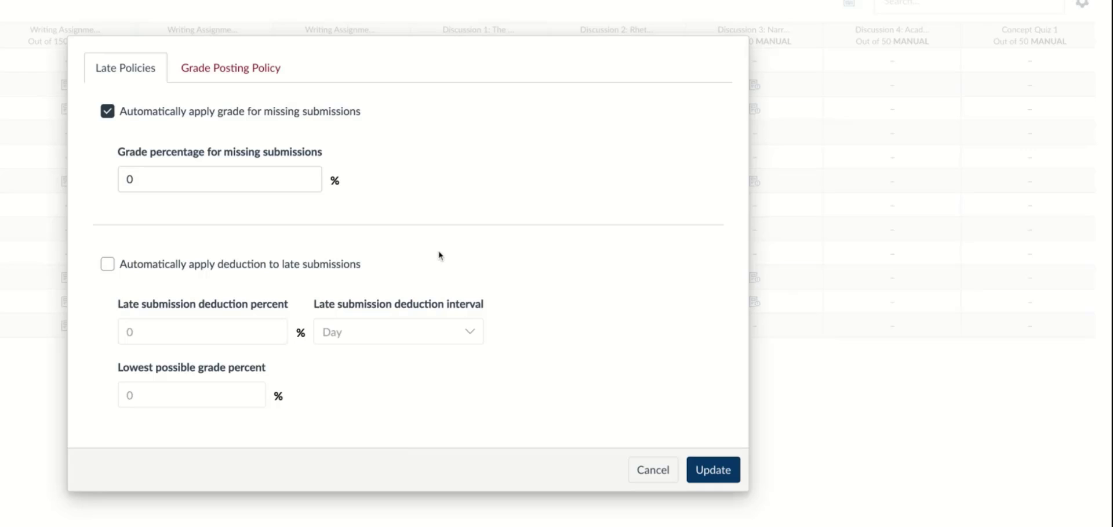
left_click(108, 264)
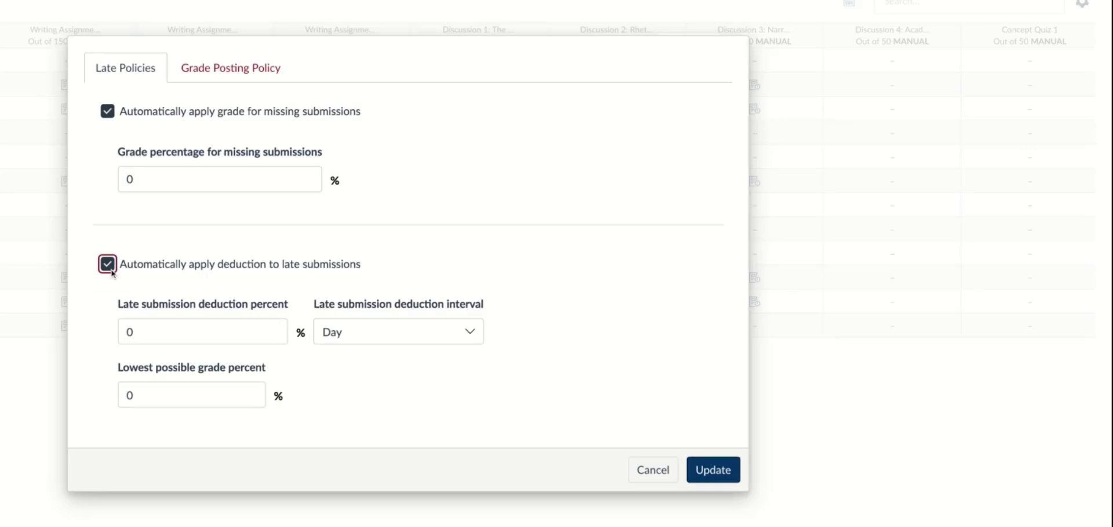
left_click(169, 330)
double_click(128, 332)
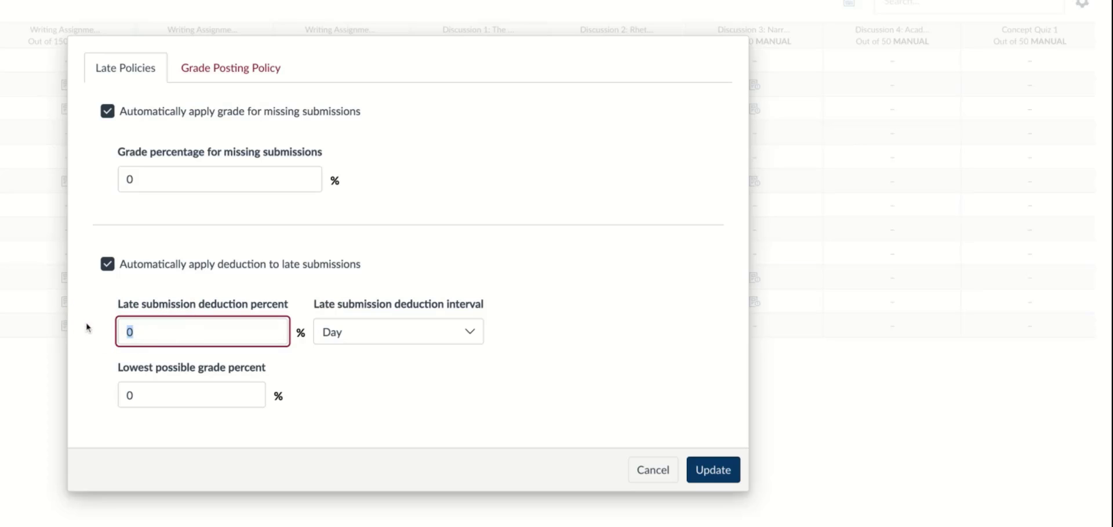
type("10")
left_click(328, 385)
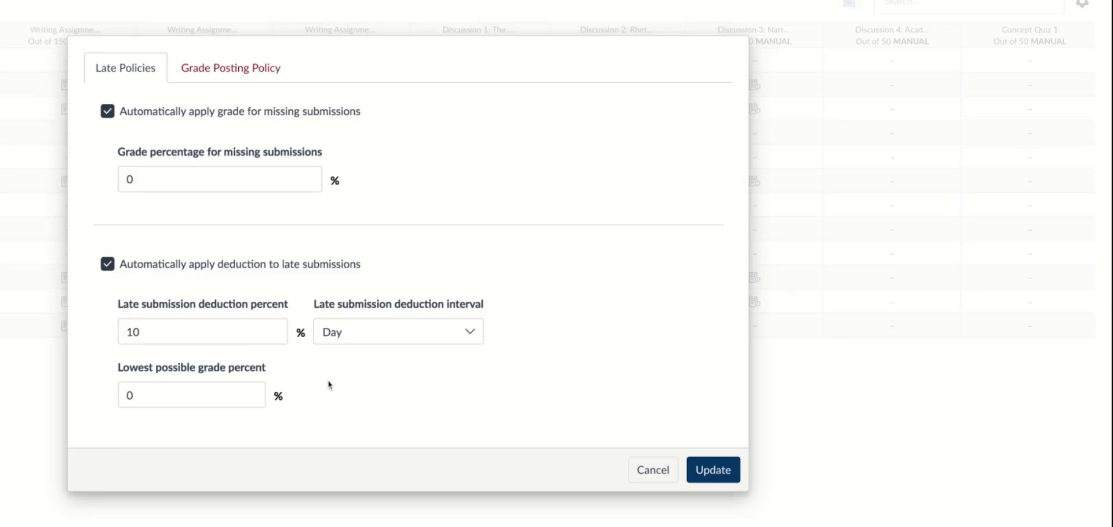
Set the lowest possible grade for late submissions to 50% and save the gradebook settings with grades posted manually
left_click(192, 400)
type("50")
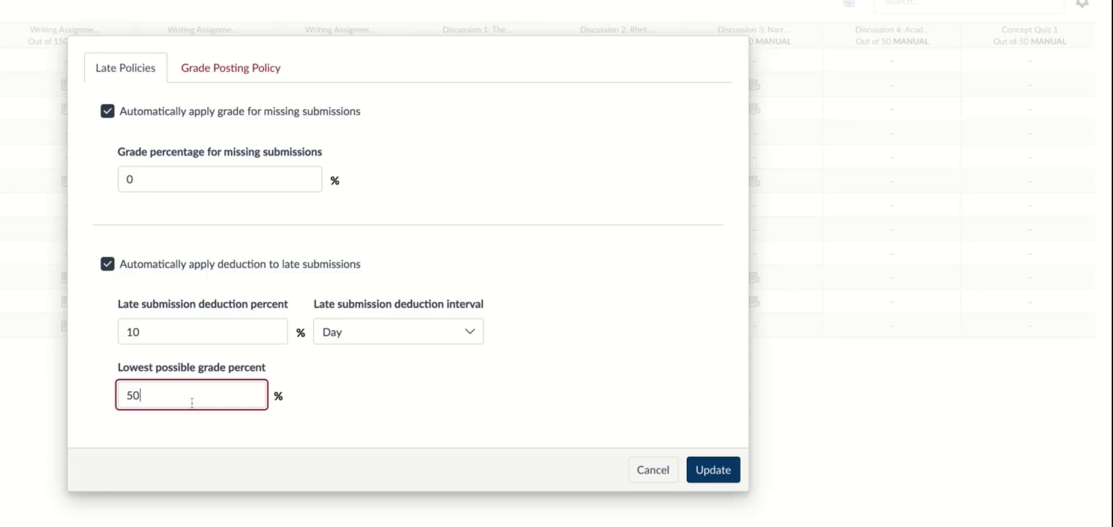
left_click(226, 67)
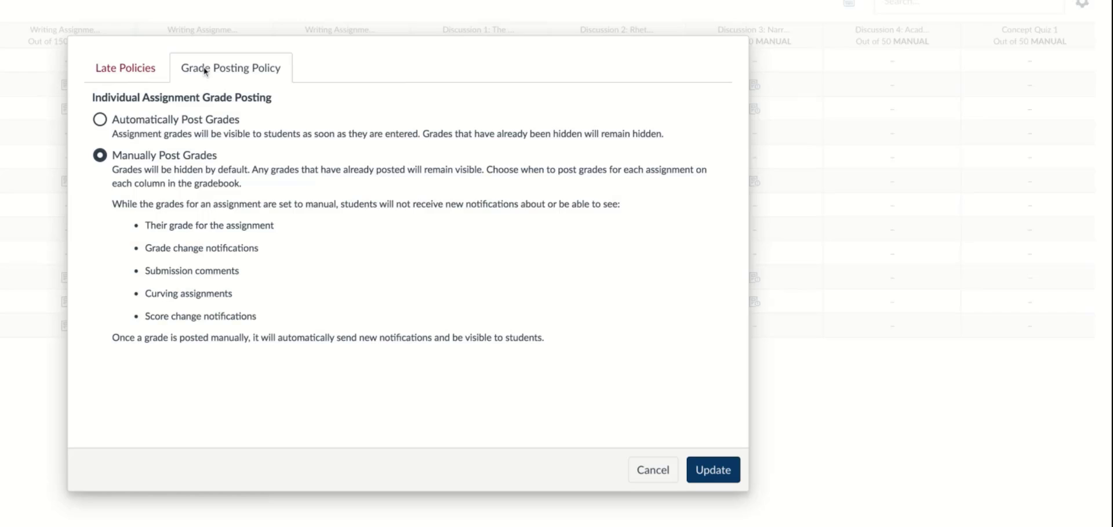
left_click(100, 119)
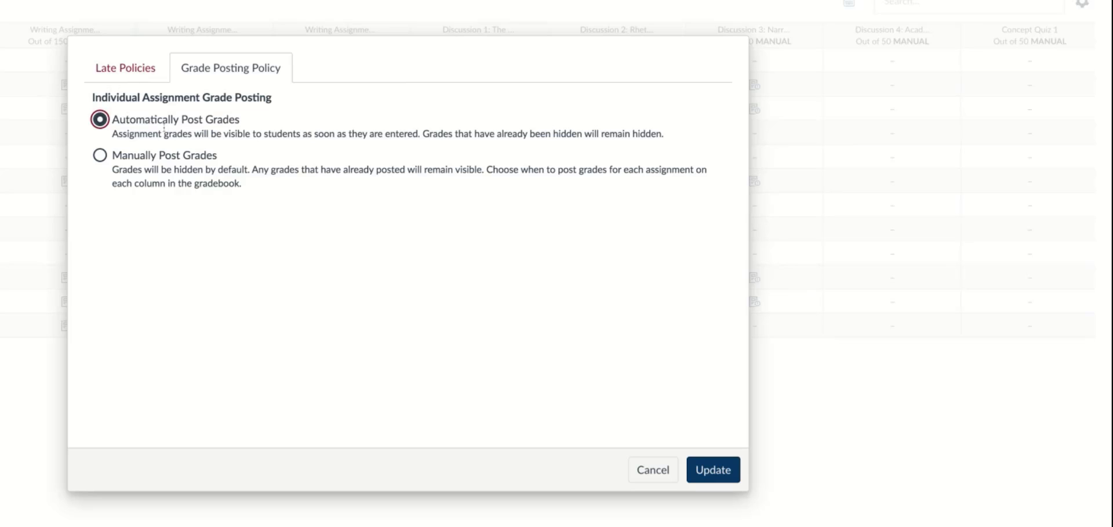
left_click(100, 155)
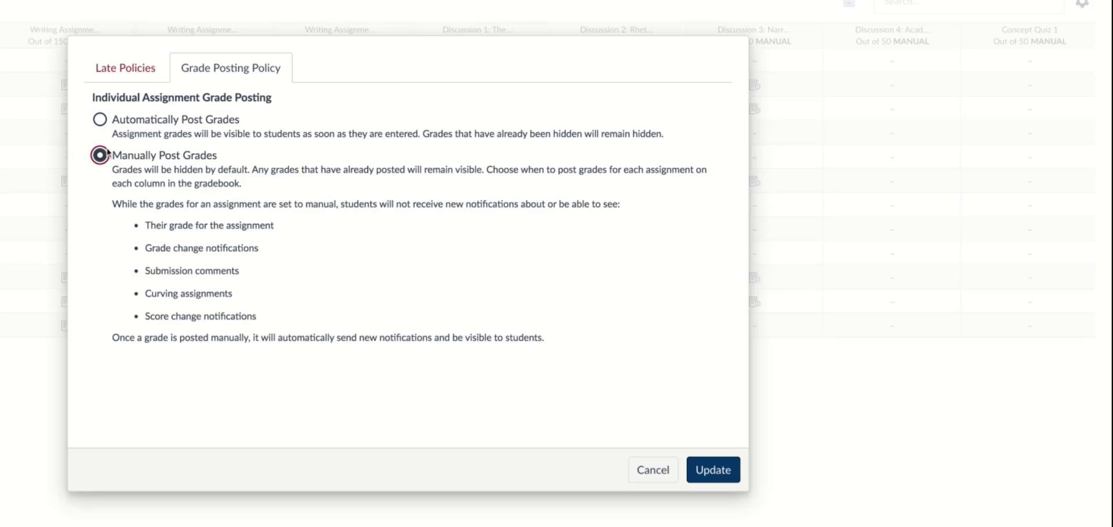
left_click(714, 470)
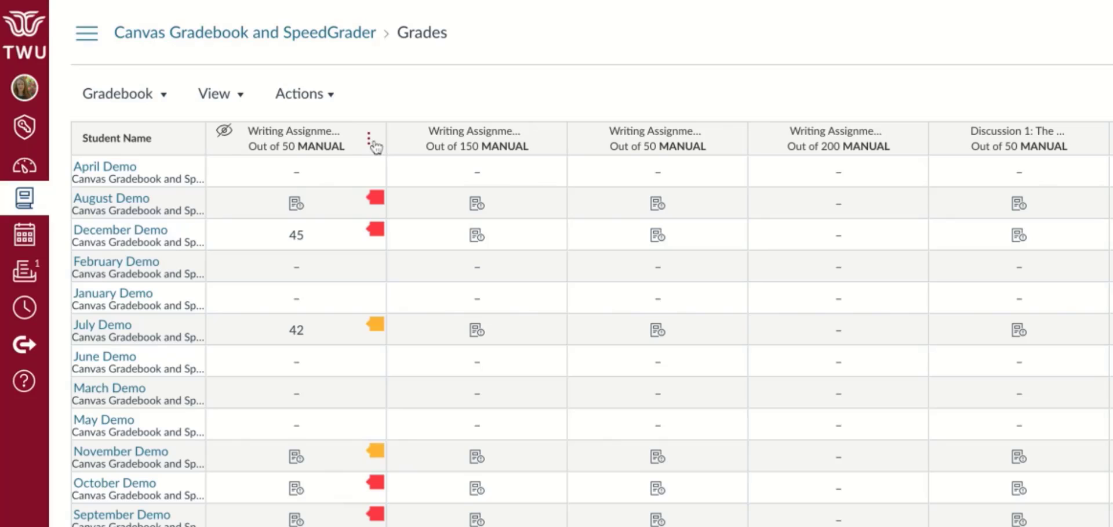
Examine the options of the first writing assignment column, including sorting, posting grades and how grades are entered
left_click(368, 139)
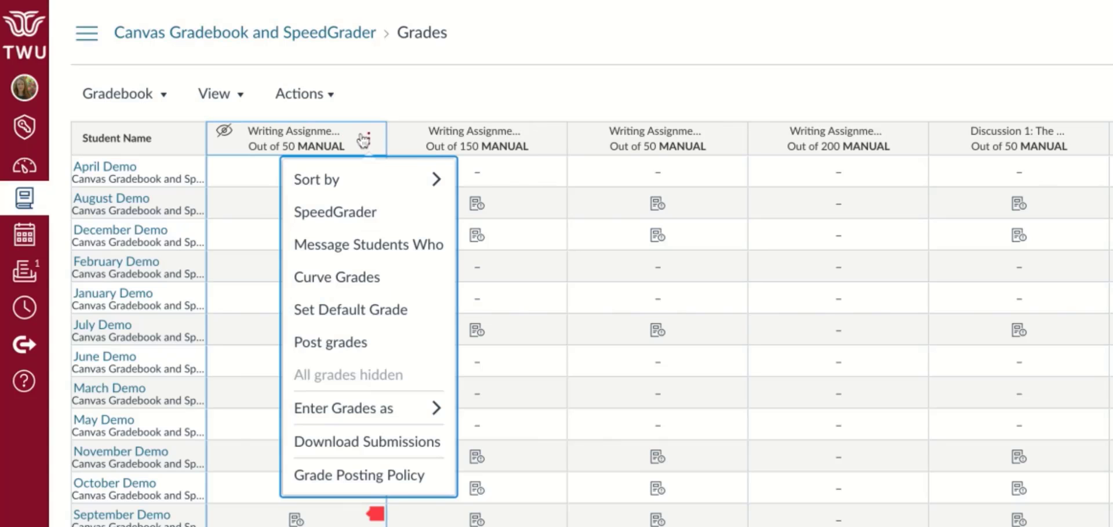
mouse_move(363, 181)
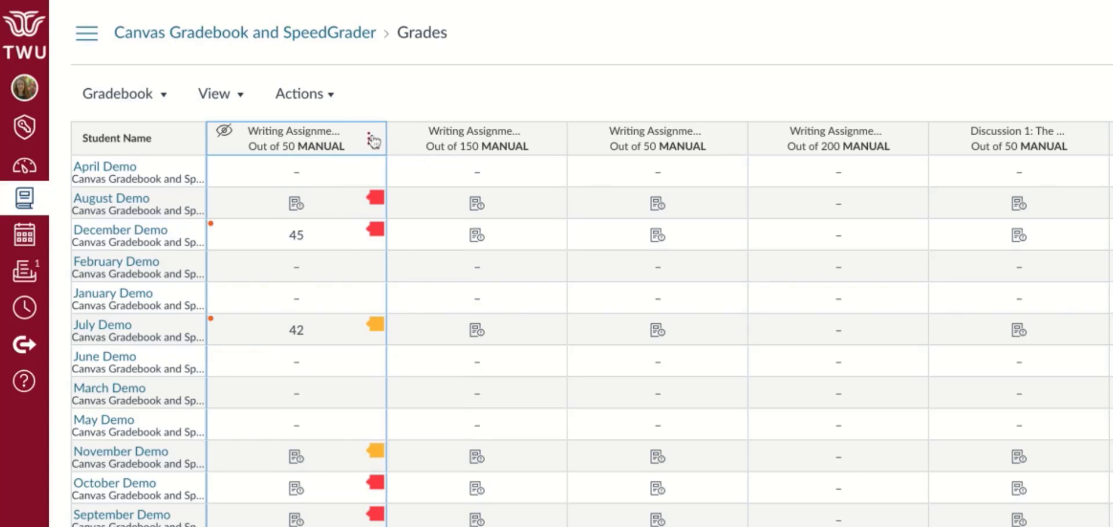
left_click(371, 139)
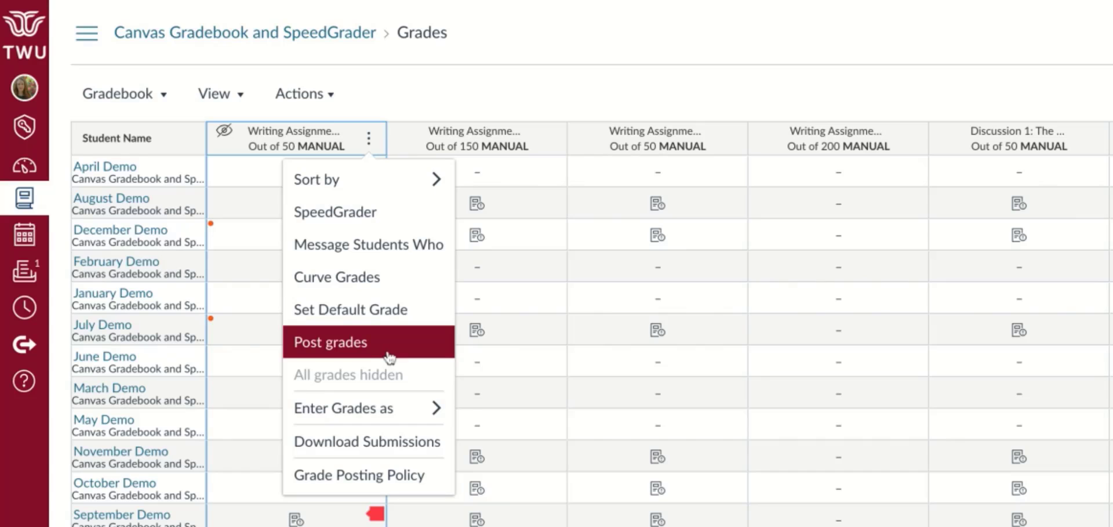
mouse_move(392, 411)
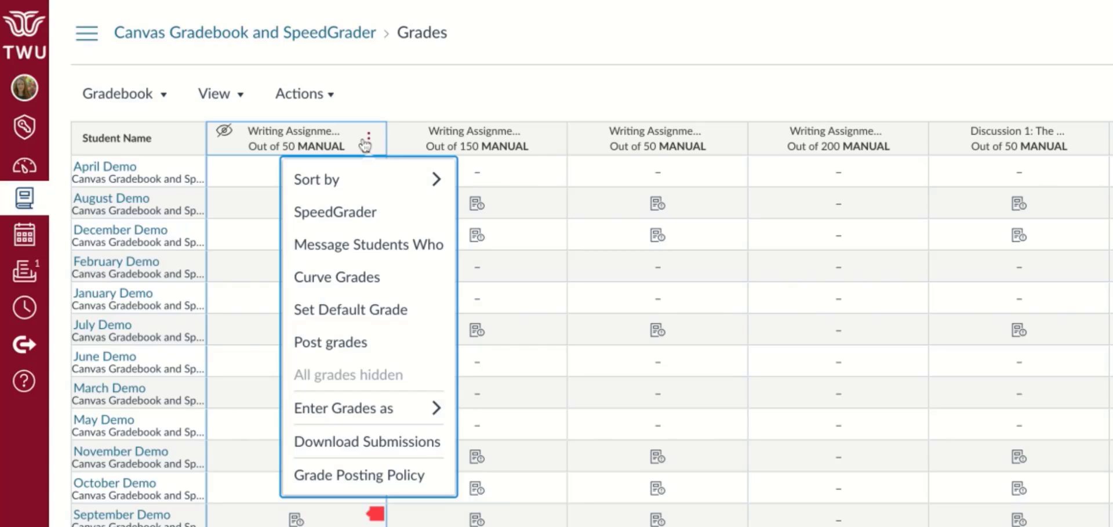
Examine the form for messaging students who haven't submitted Writing Assignment 1 yet, including its recipient criteria and message body
left_click(403, 253)
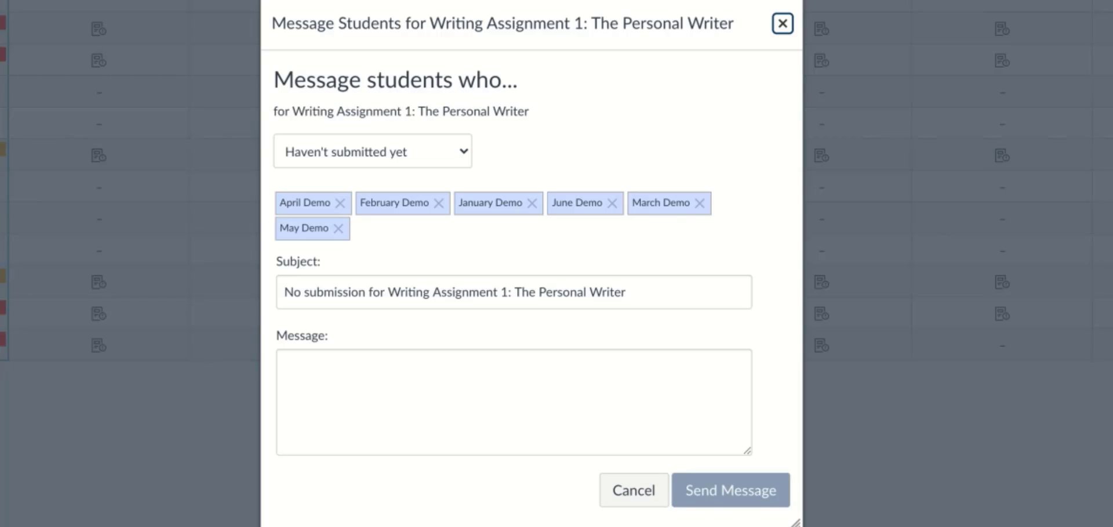
left_click(446, 153)
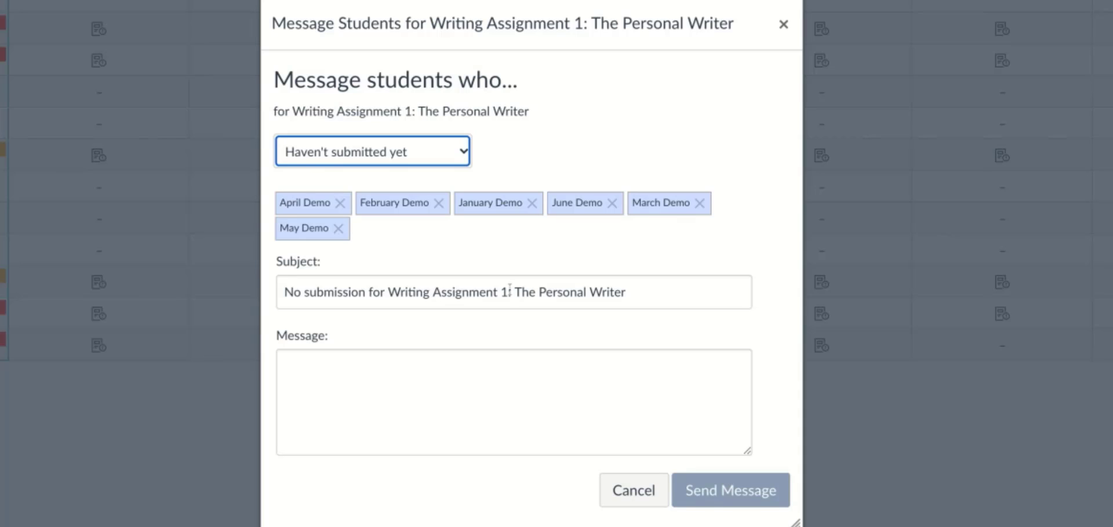
left_click(364, 380)
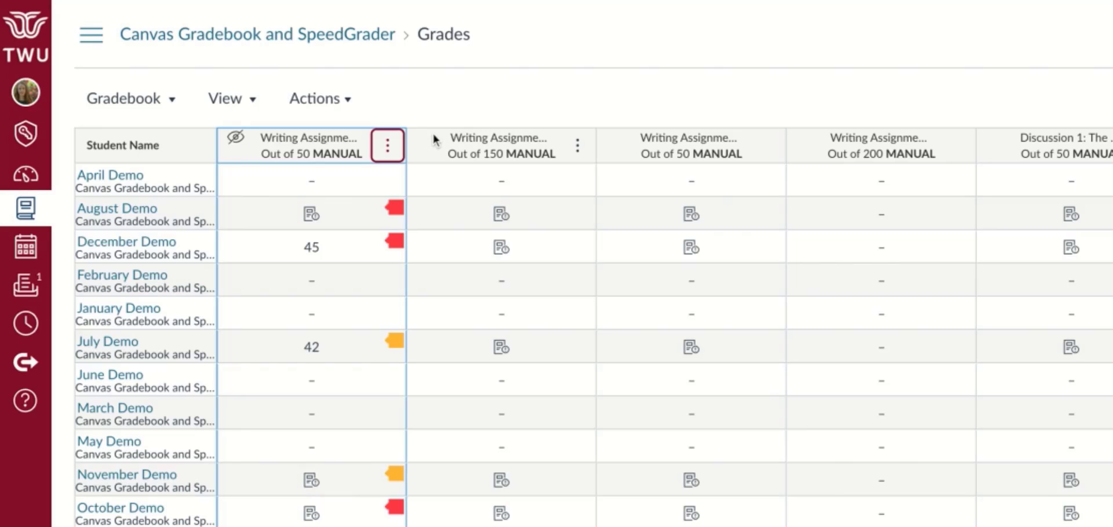
Move the 150-point writing assignment column behind the next 50-point one, and enter 0 for the first student in that 50-point assignment
left_click_drag(436, 137, 676, 139)
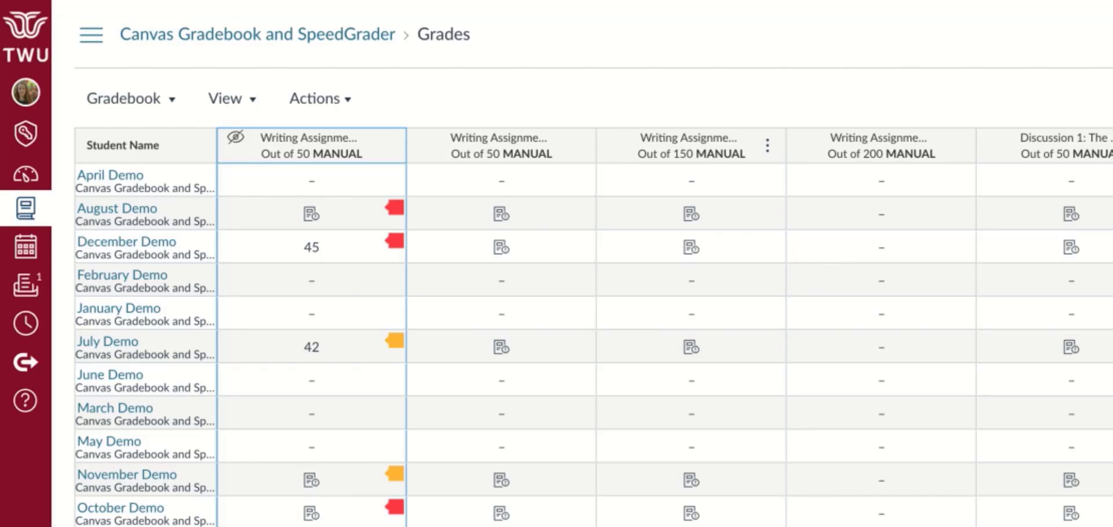
left_click(510, 182)
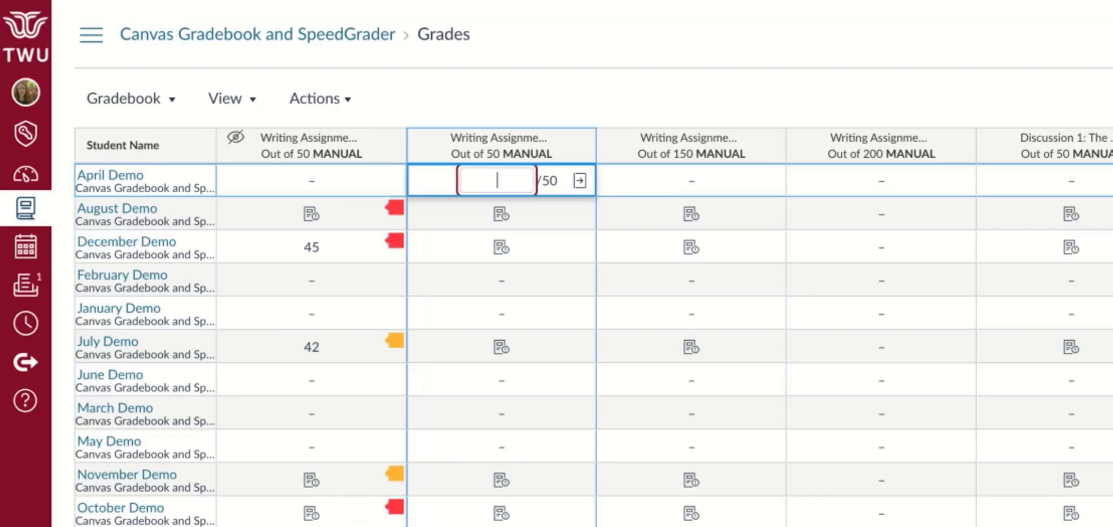
type("0")
key("Return")
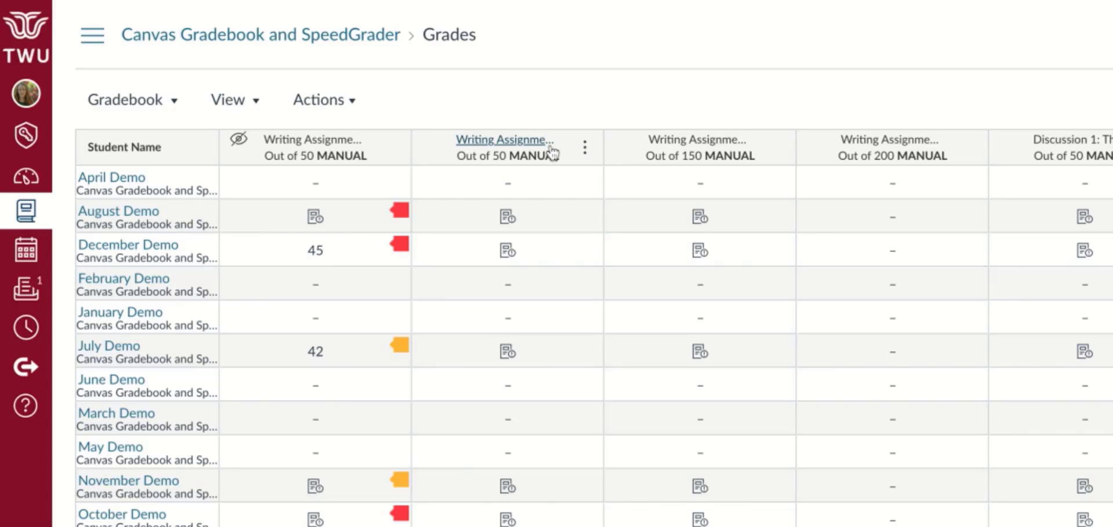
Open Writing Assignment 3: Narrative in SpeedGrader and check its list of students
left_click(586, 152)
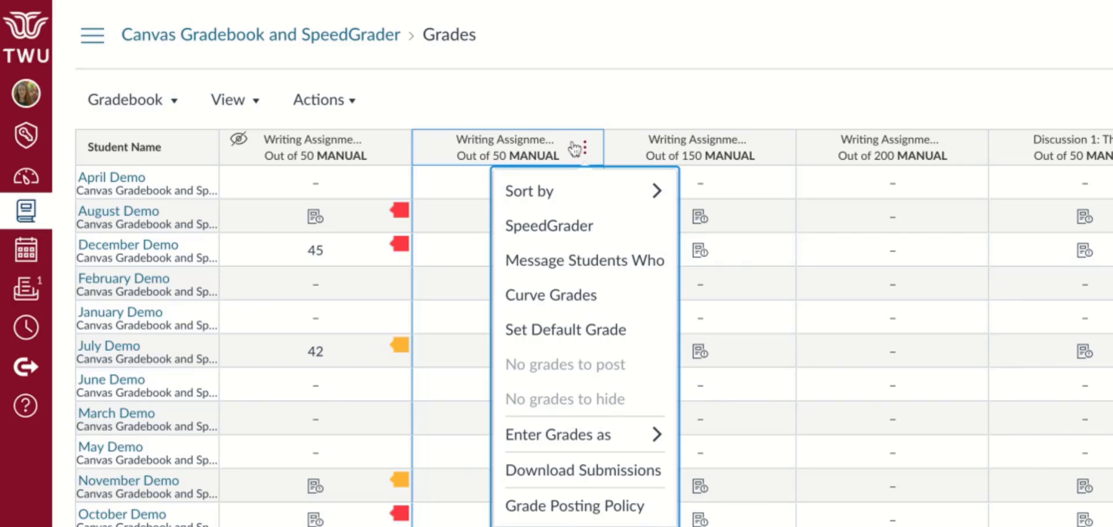
left_click(581, 228)
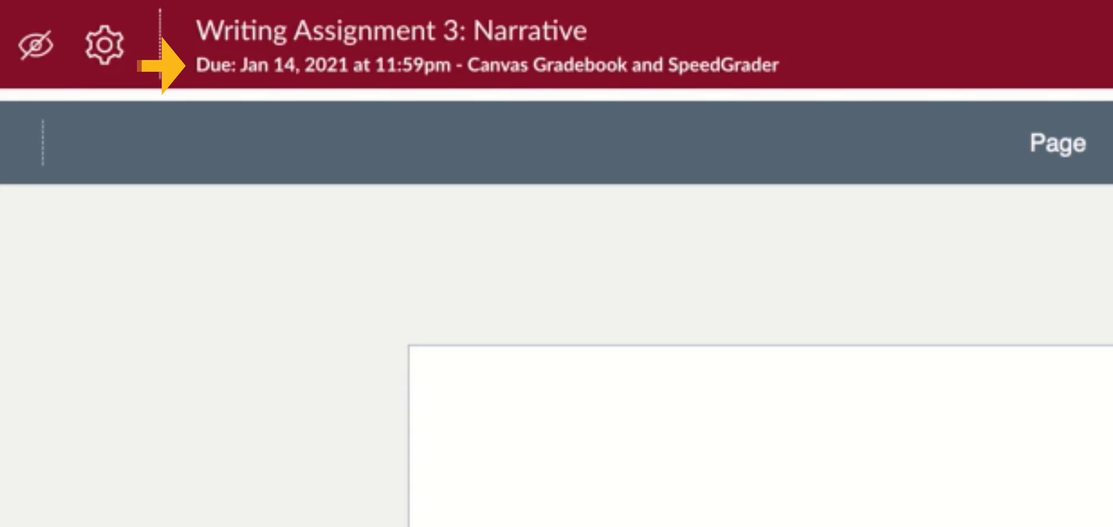
left_click(456, 50)
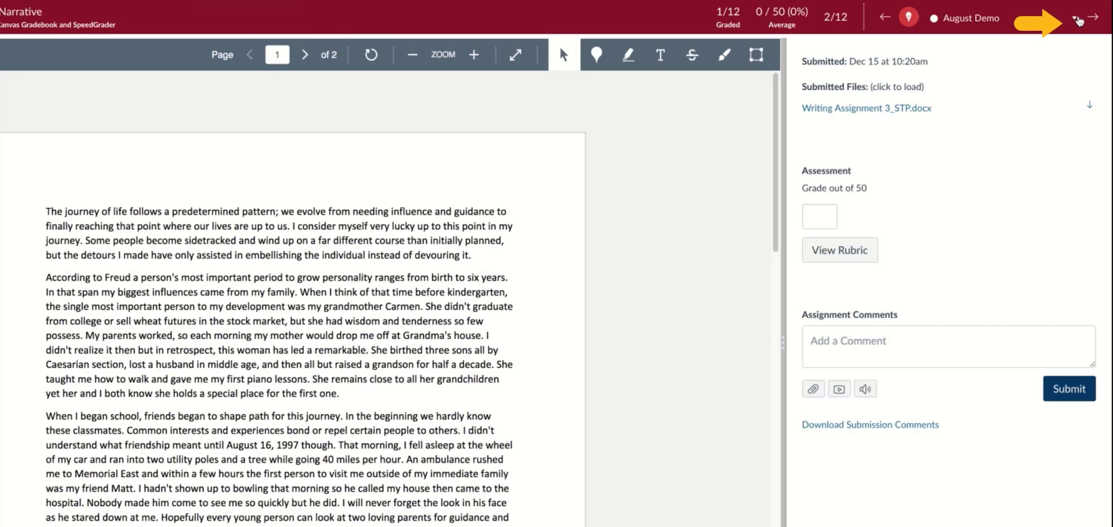
left_click(1077, 21)
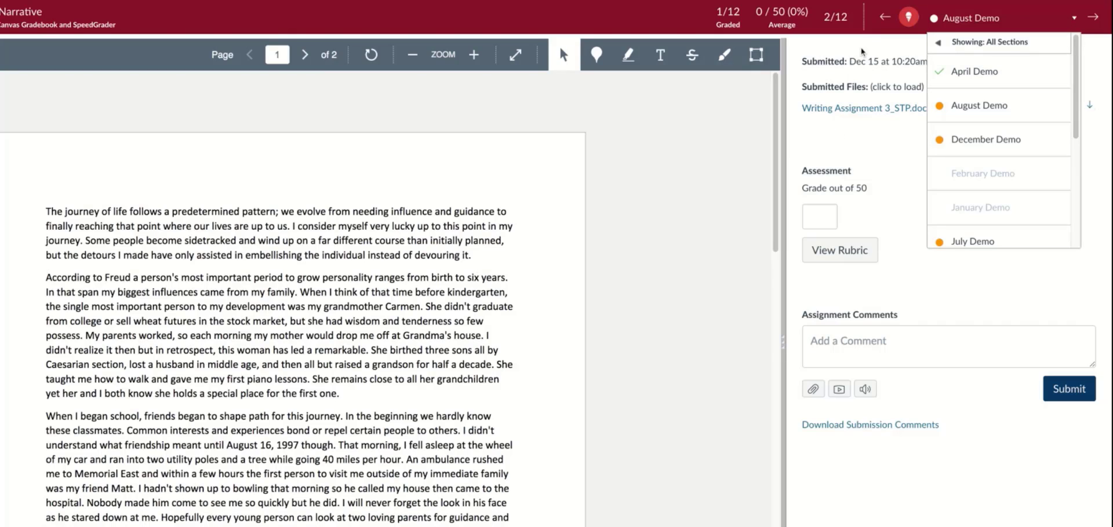
left_click(858, 51)
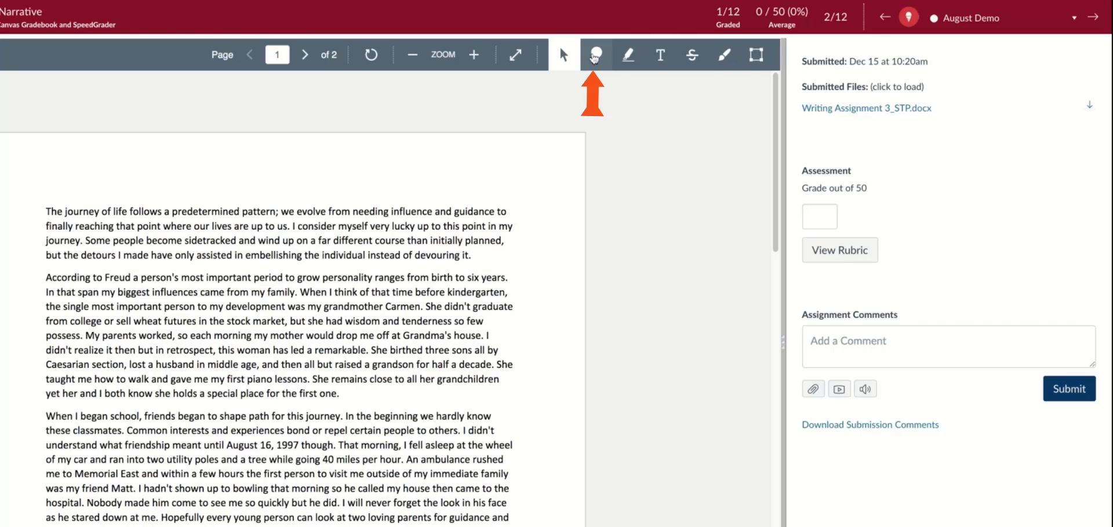
Add a point annotation at the end of the submission's first paragraph with the comment "Great thesis statement!"
left_click(594, 56)
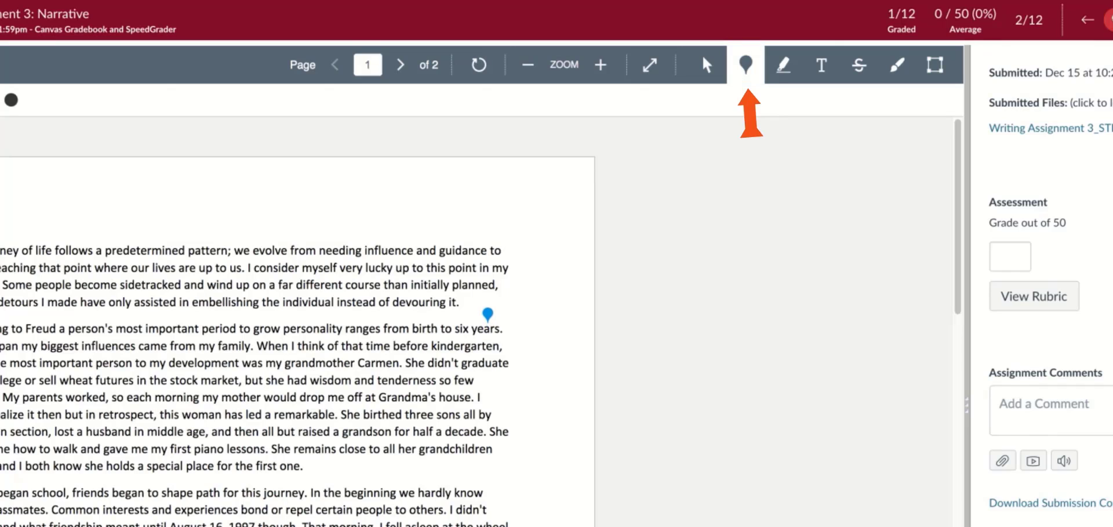
left_click(488, 315)
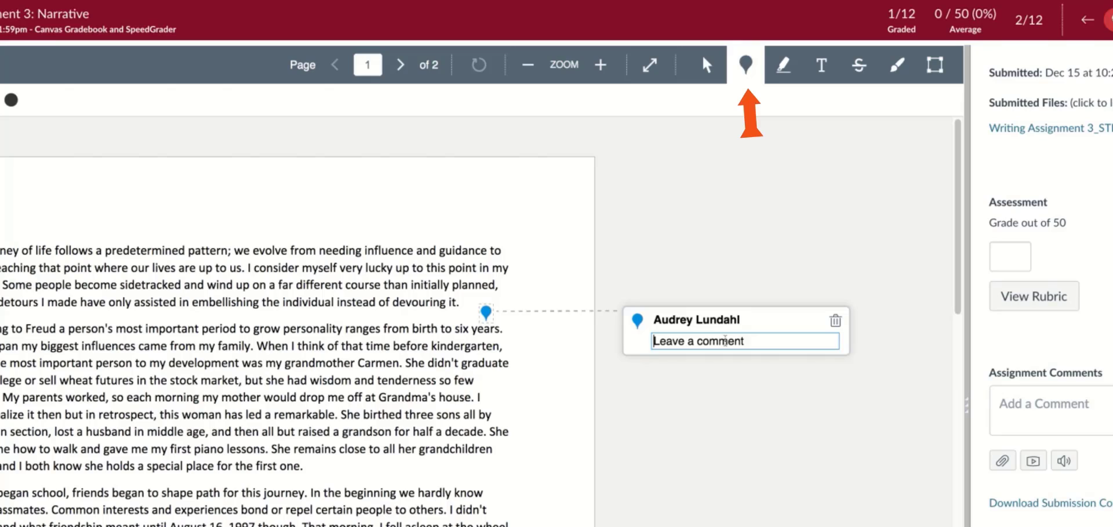
type("Great thesis statement!")
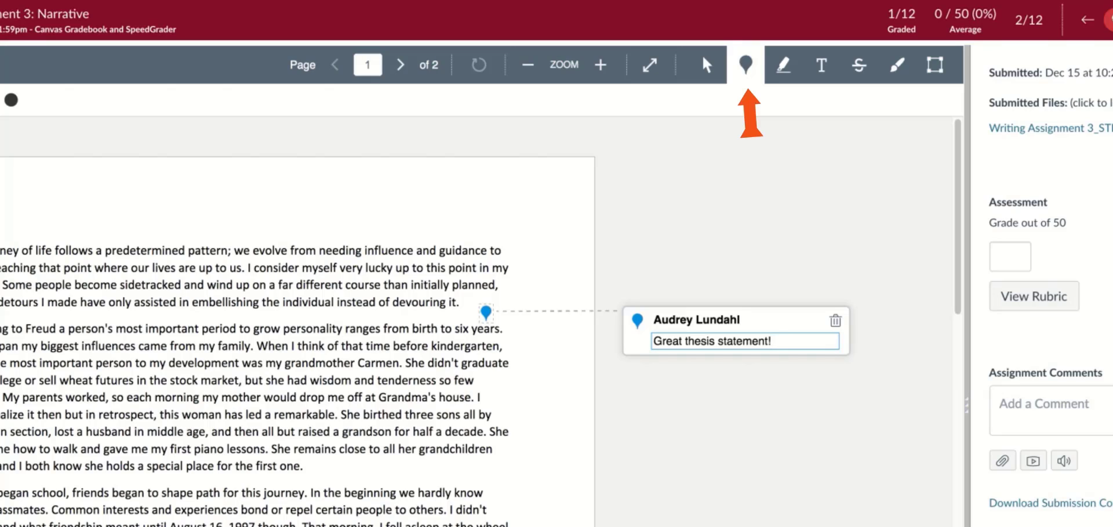
key("Return")
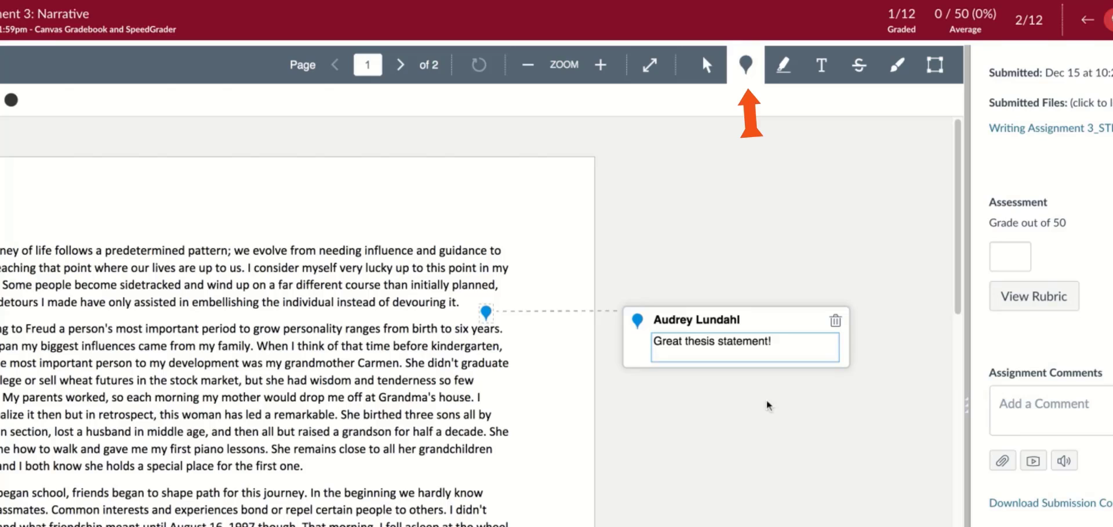
key("Tab")
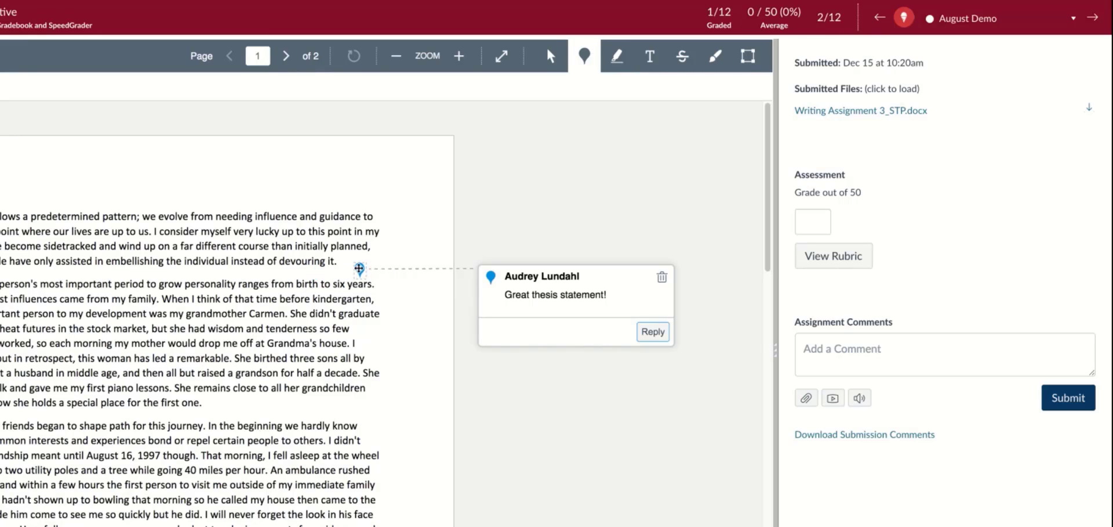
Move the point annotation down between the second and third paragraphs and delete its comment
left_click_drag(360, 268, 342, 410)
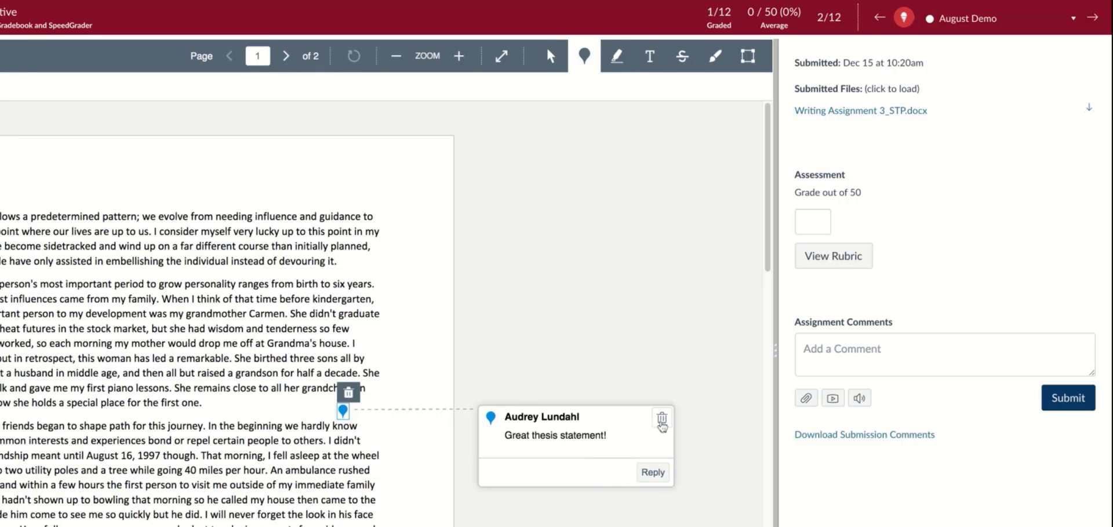
left_click(662, 417)
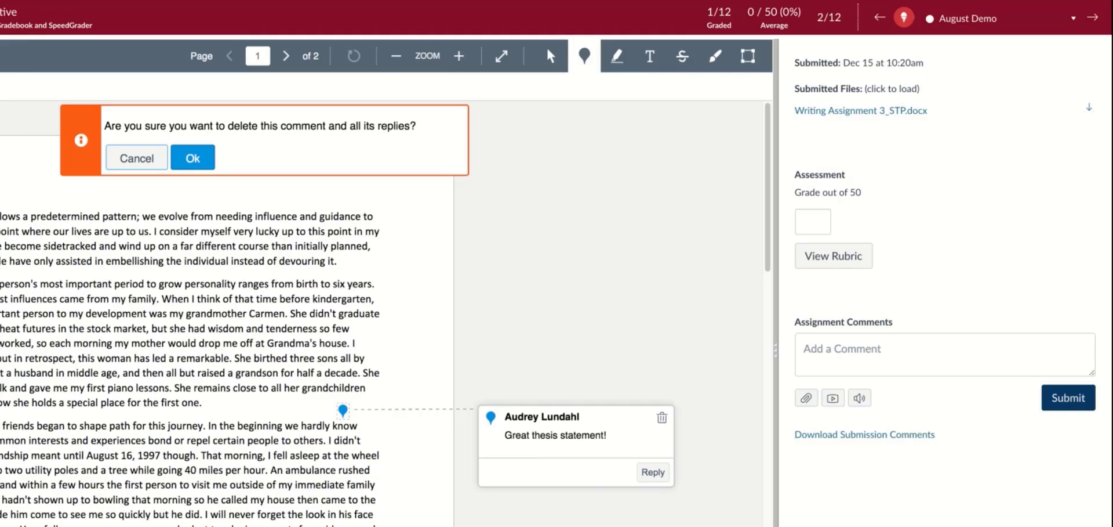
left_click(188, 157)
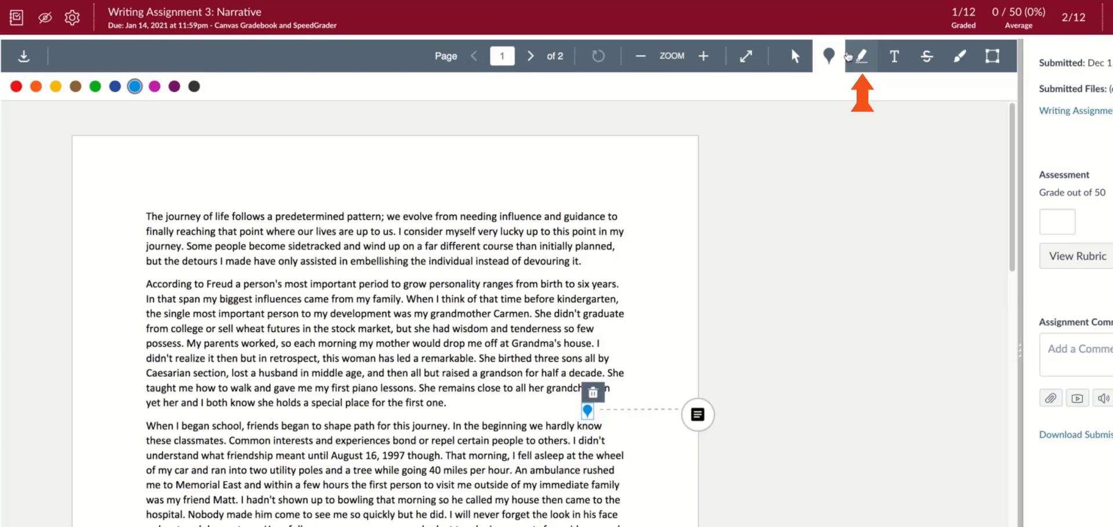
Highlight "most important period to grow personality ranges from birth to six years." in yellow and add the comment "topic sentence"
left_click(848, 56)
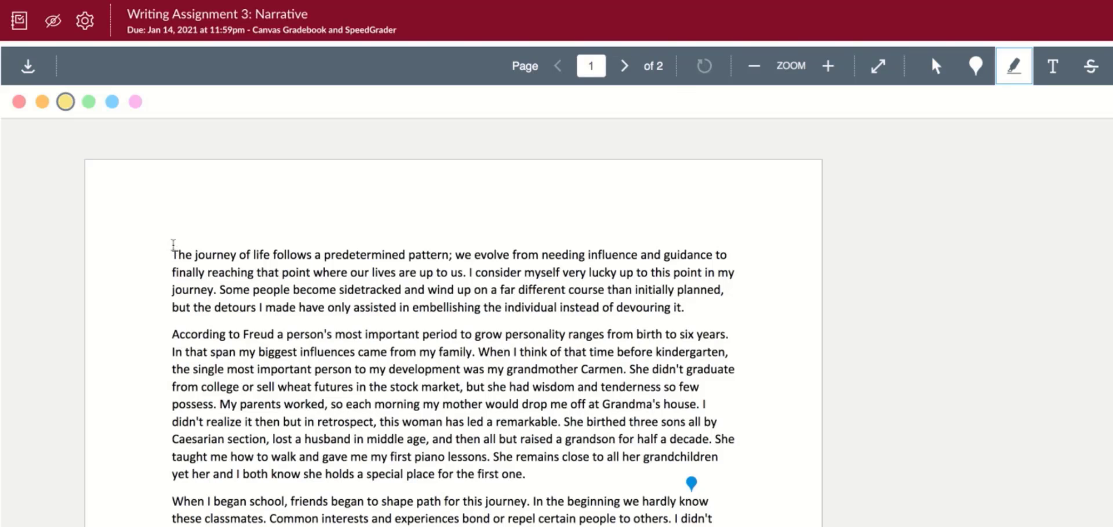
left_click_drag(334, 334, 730, 334)
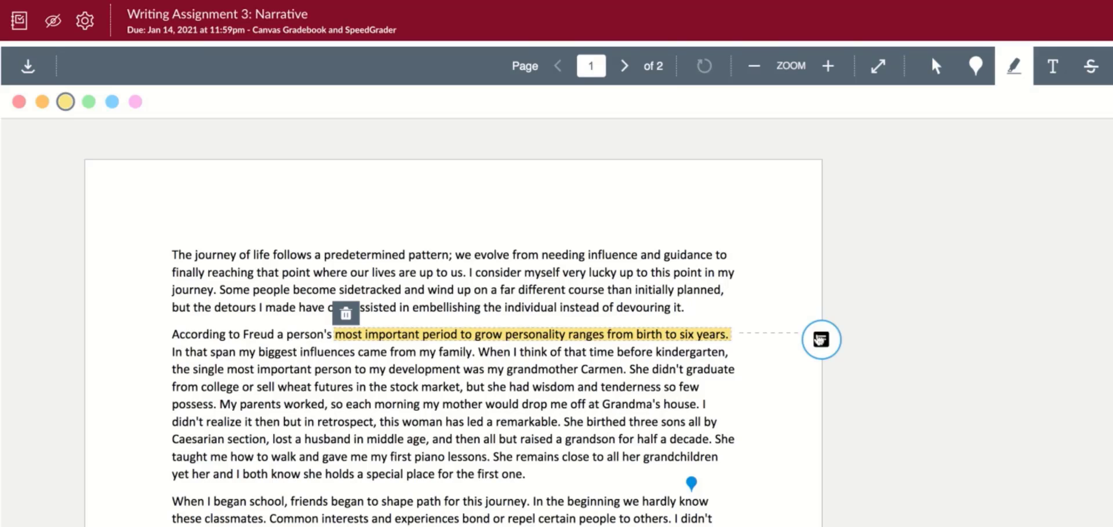
left_click(820, 339)
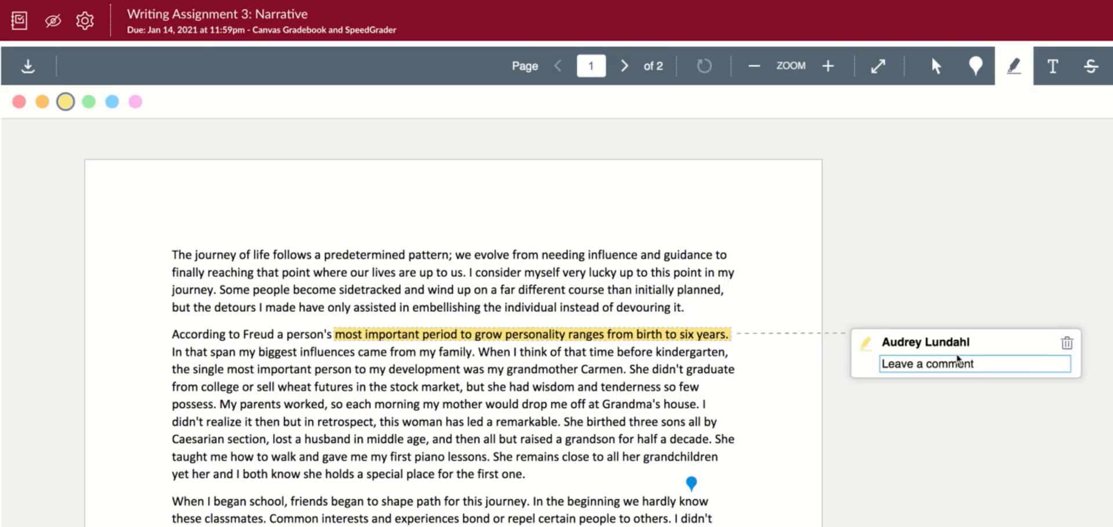
type("topic")
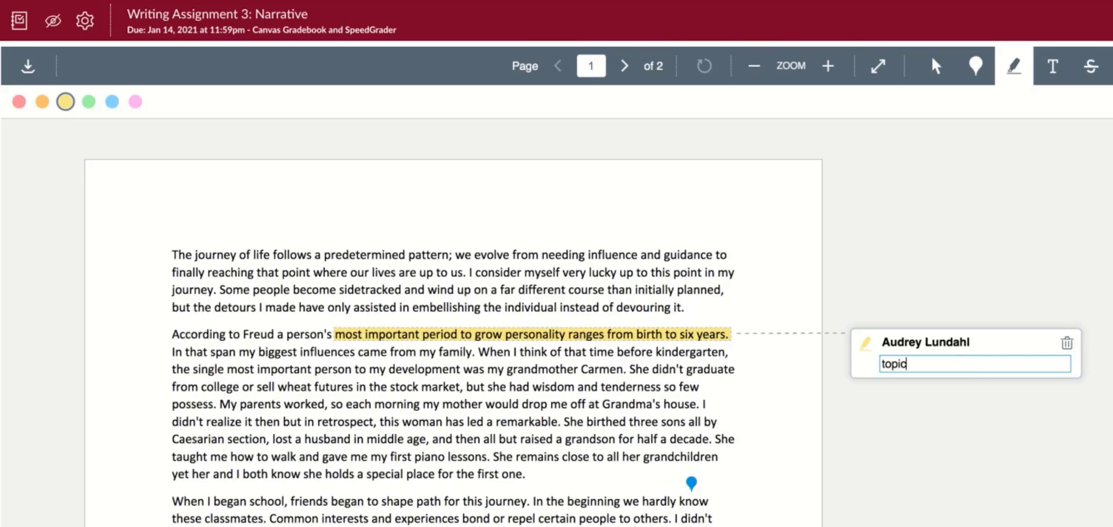
type(" sentence")
key("Return")
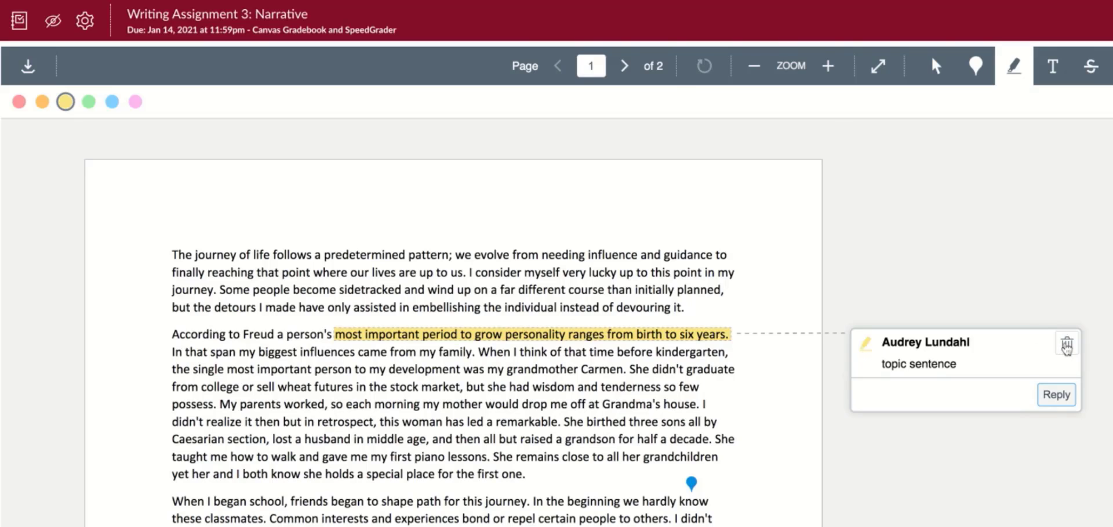
Delete the comment attached to the yellow highlight in the second paragraph
left_click(1067, 346)
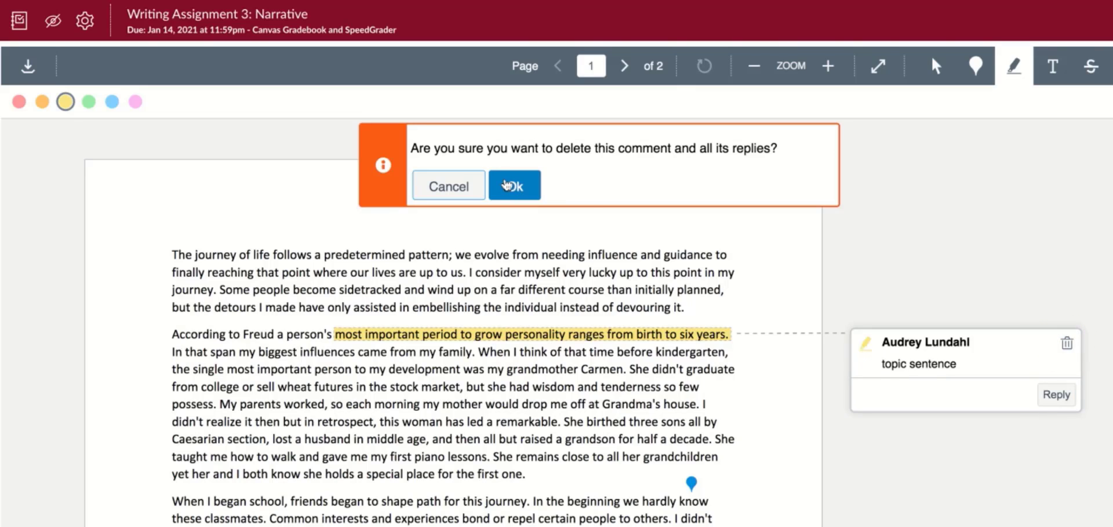
left_click(510, 185)
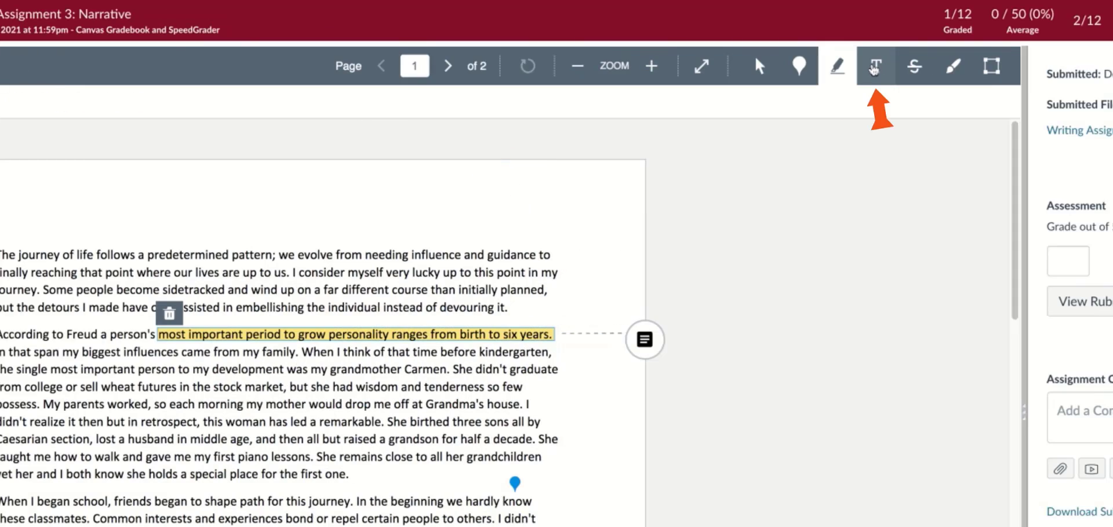
Add a free text annotation reading "Great opening stattement" in the margin beside the second paragraph
left_click(875, 69)
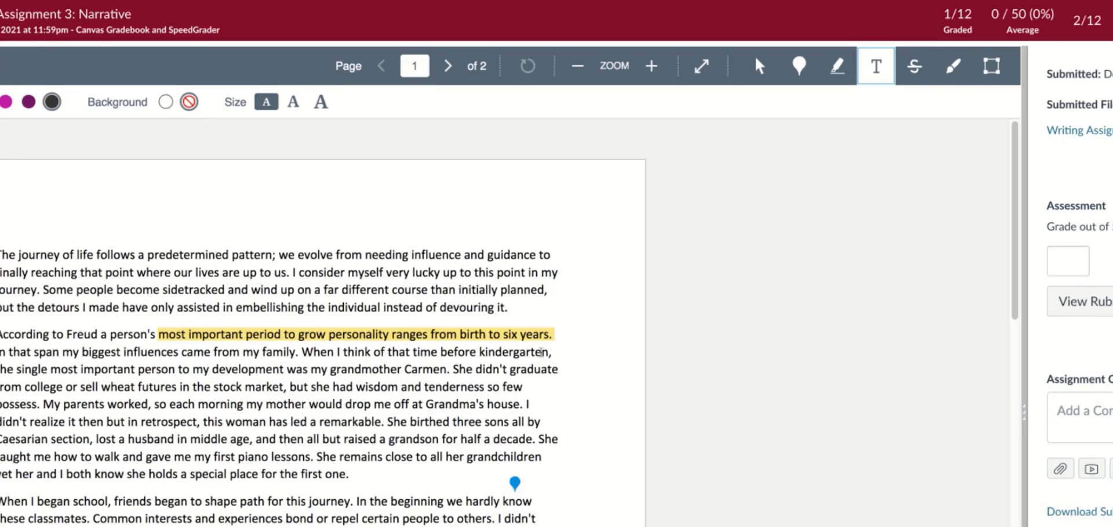
left_click(572, 404)
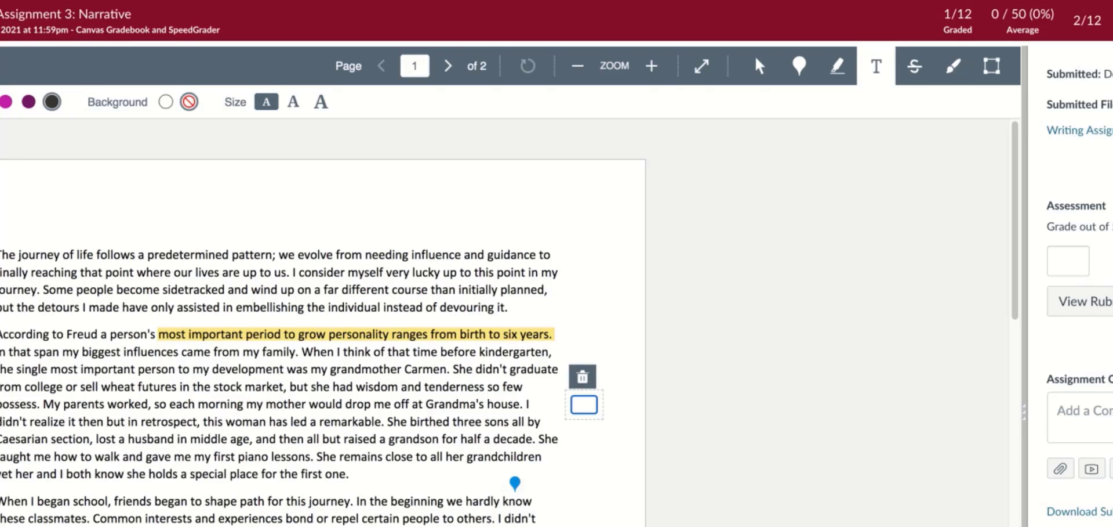
type("Great p")
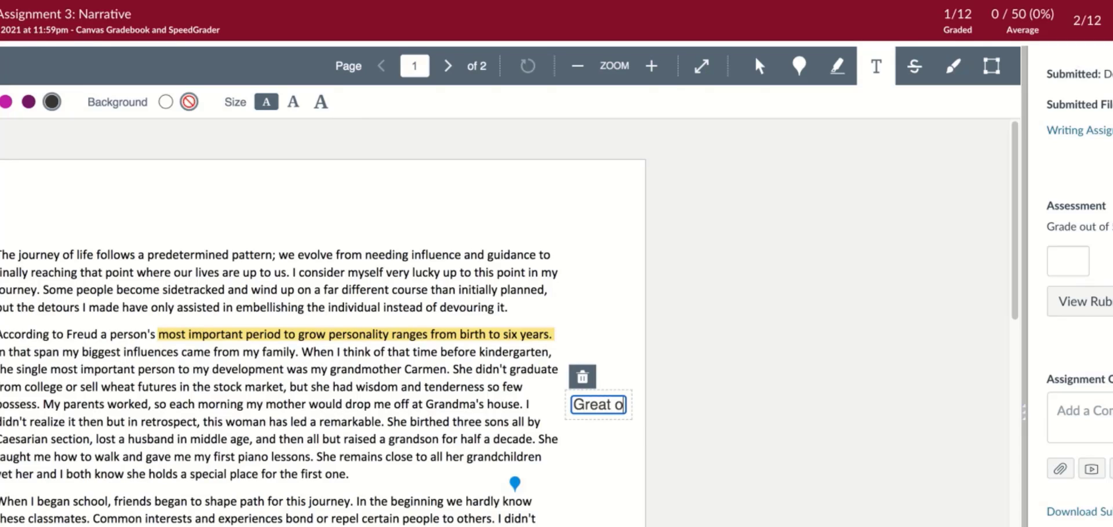
type("pening stat")
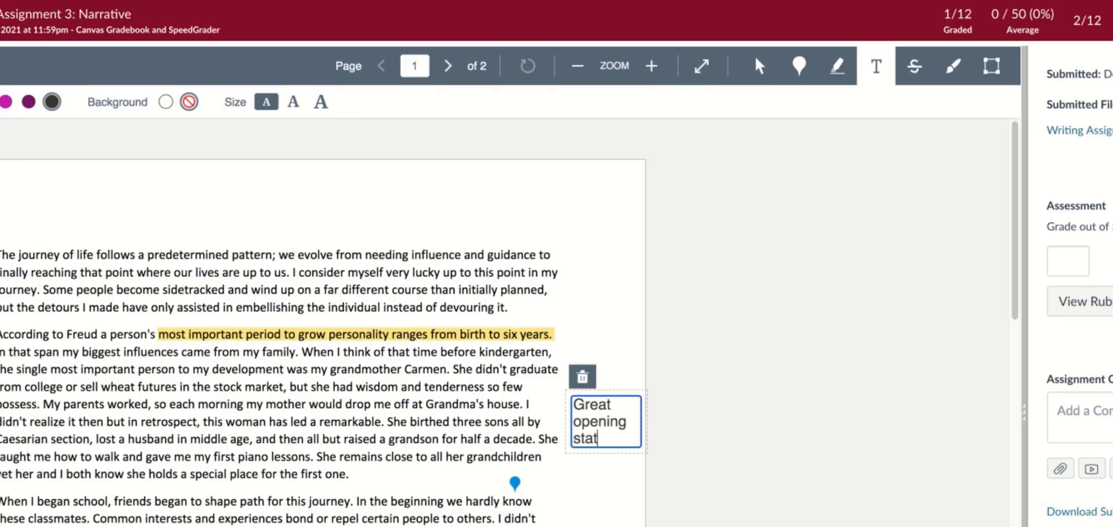
type("ement")
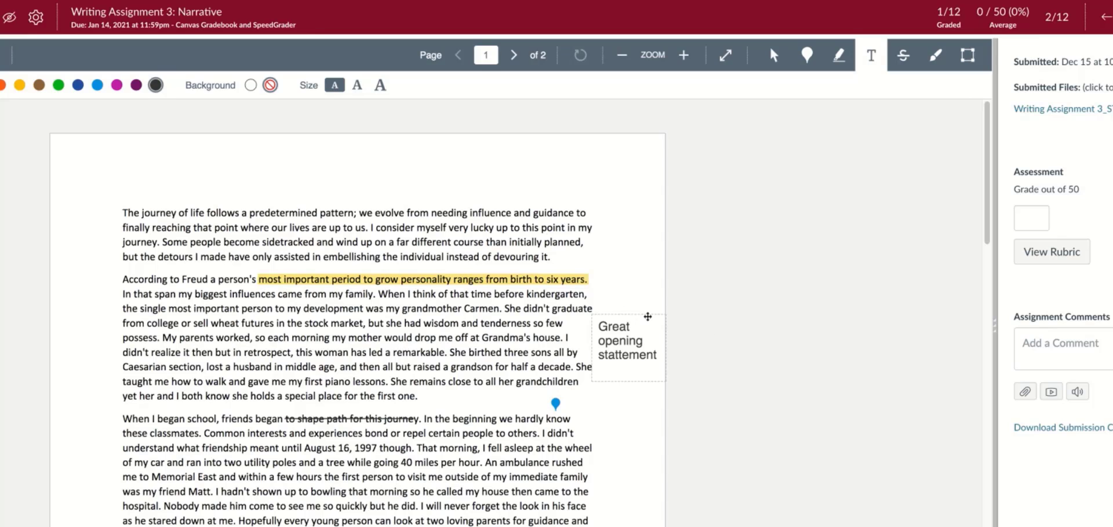
Move the free text annotation up beside the first paragraph and delete it
left_click(648, 316)
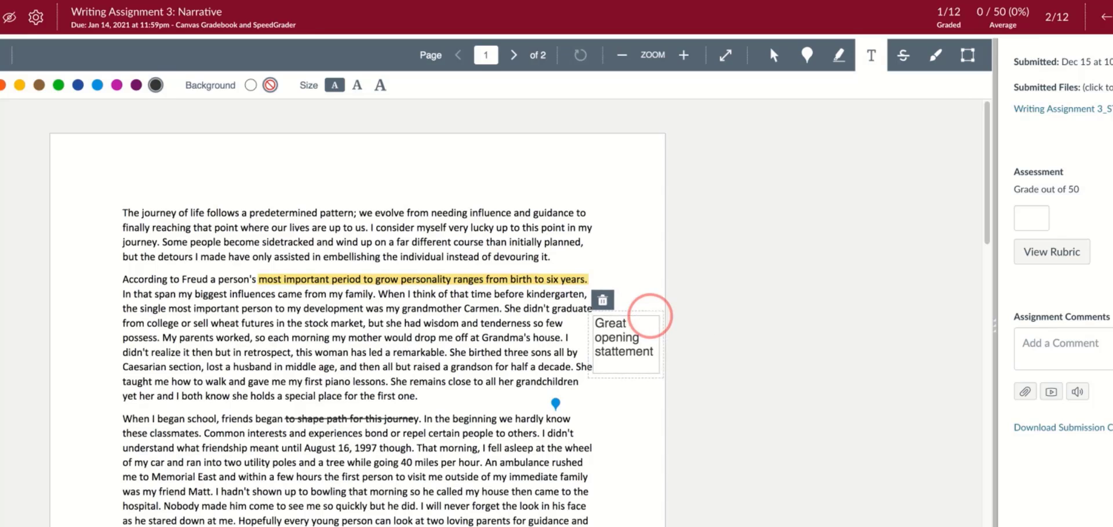
left_click_drag(651, 316, 648, 210)
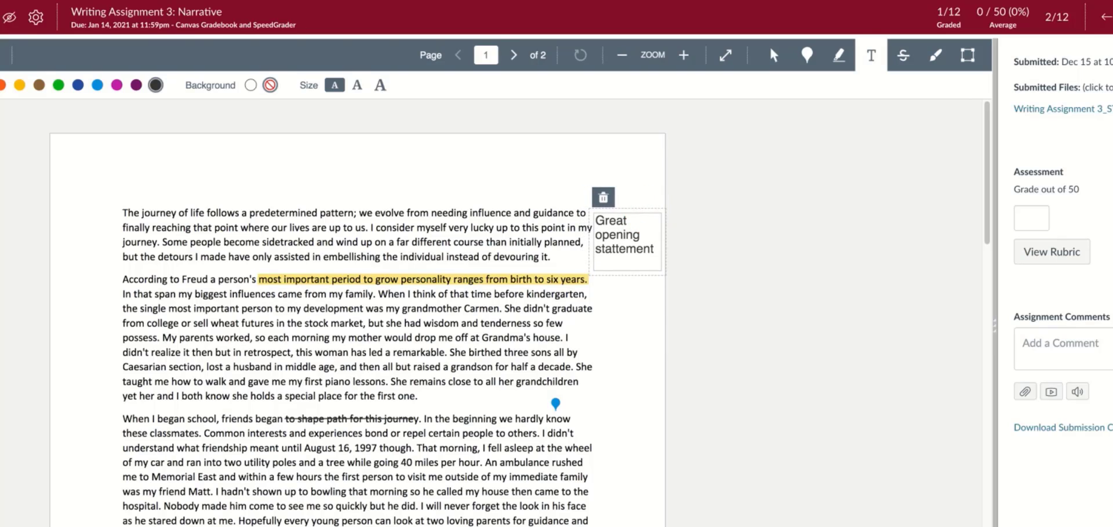
left_click(606, 200)
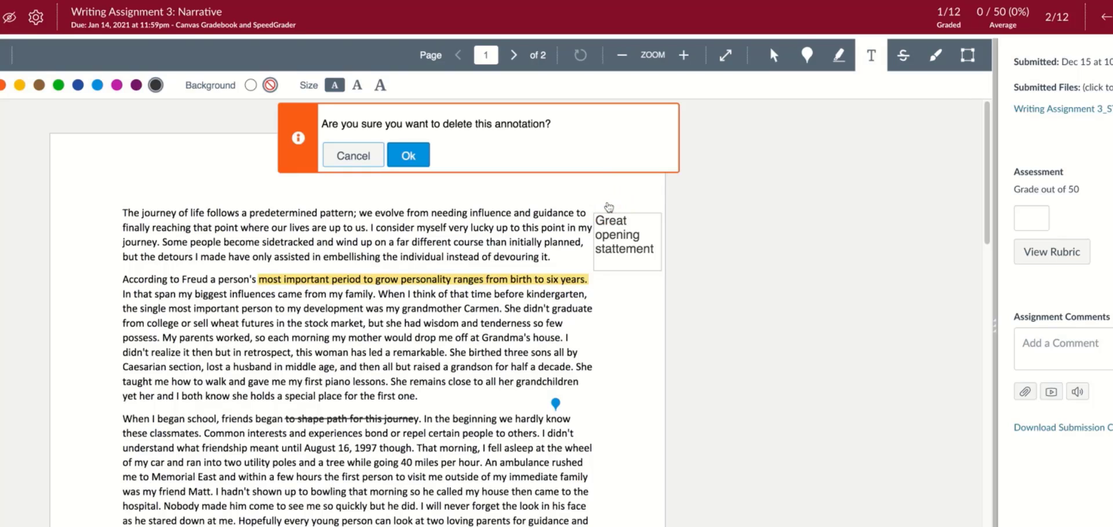
left_click(409, 155)
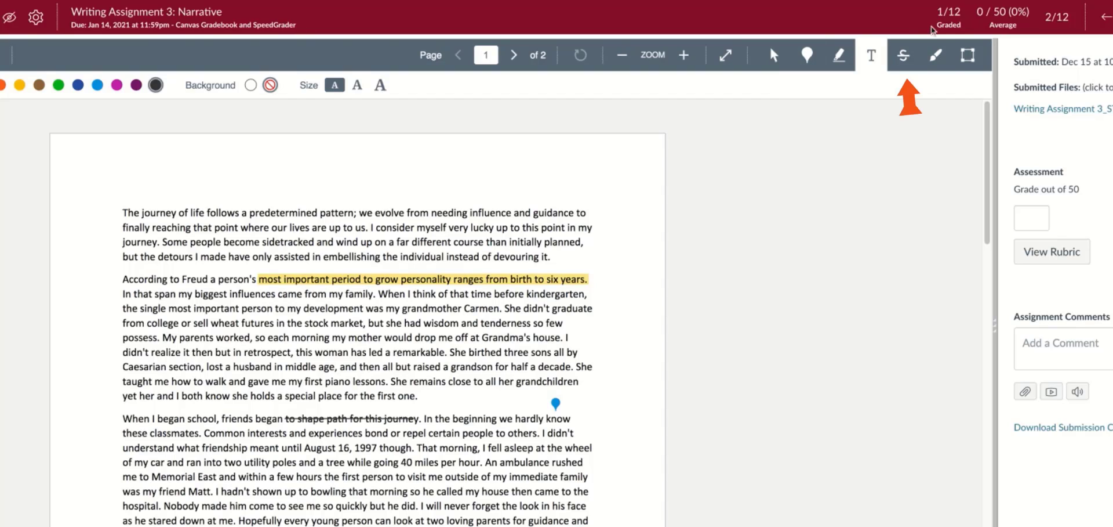
Strike out "When I began school, friends began" at the start of the third paragraph and open its comment box
left_click(902, 63)
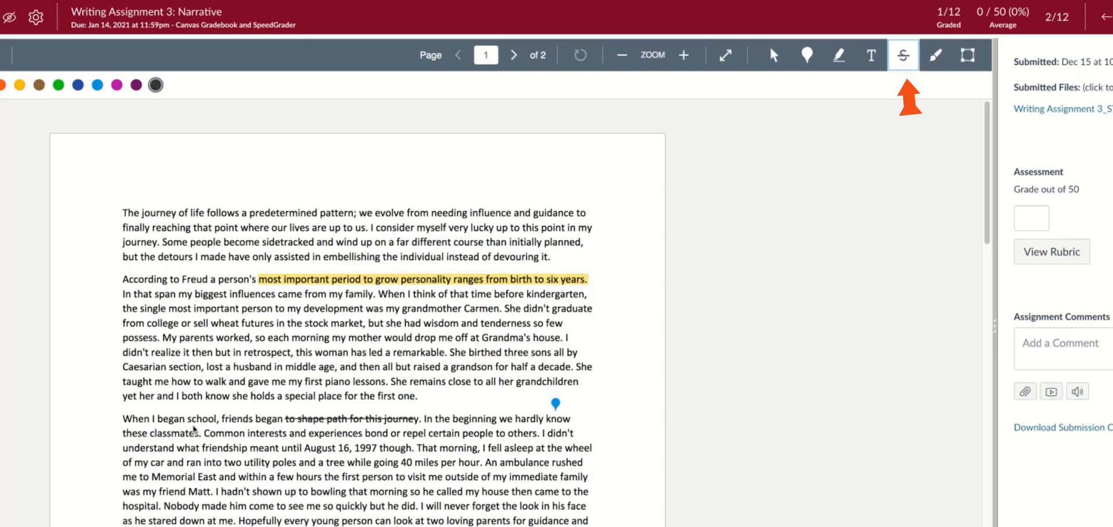
left_click_drag(135, 416, 285, 417)
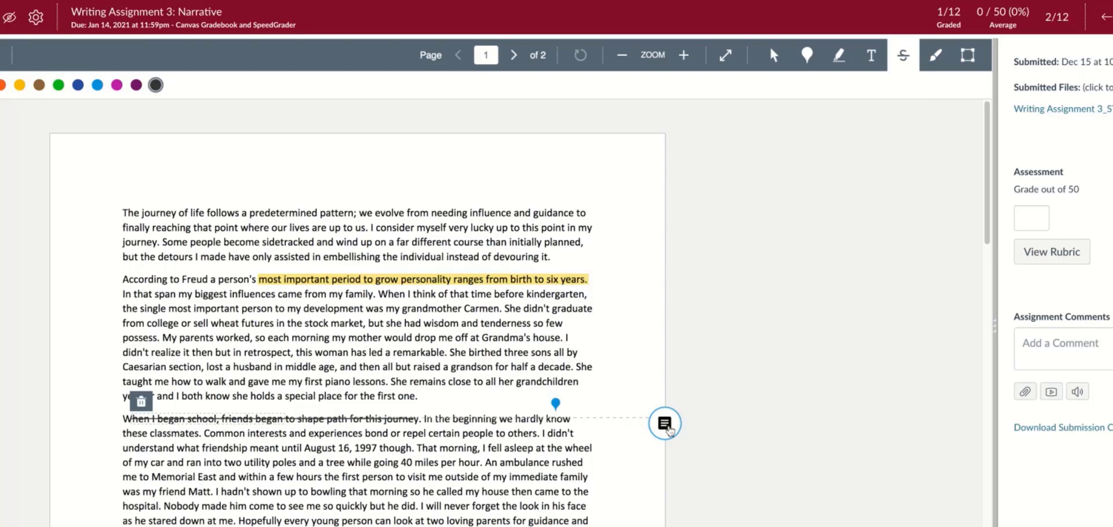
left_click(667, 428)
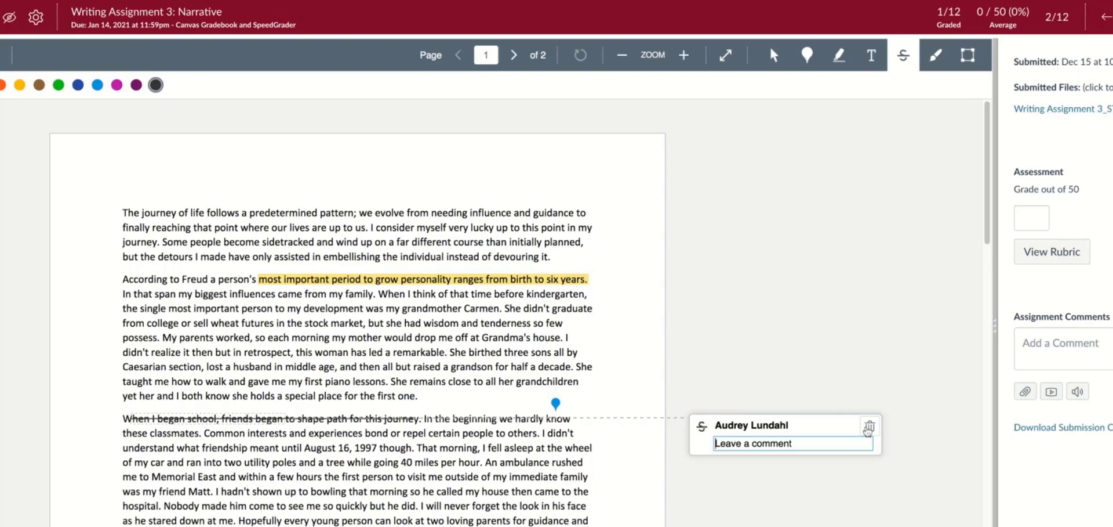
Delete the strikethrough over the opening words of the third paragraph
left_click(150, 417)
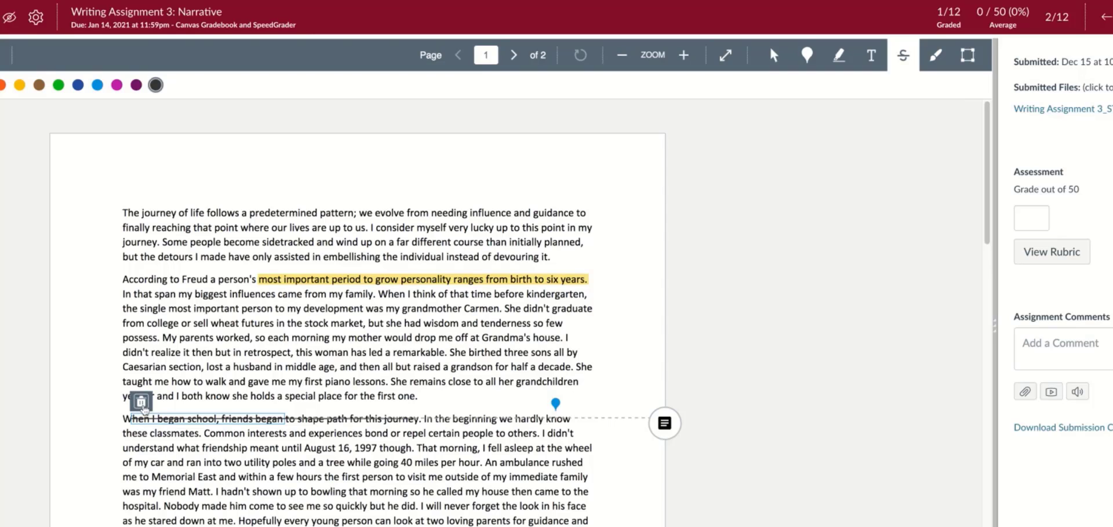
left_click(143, 406)
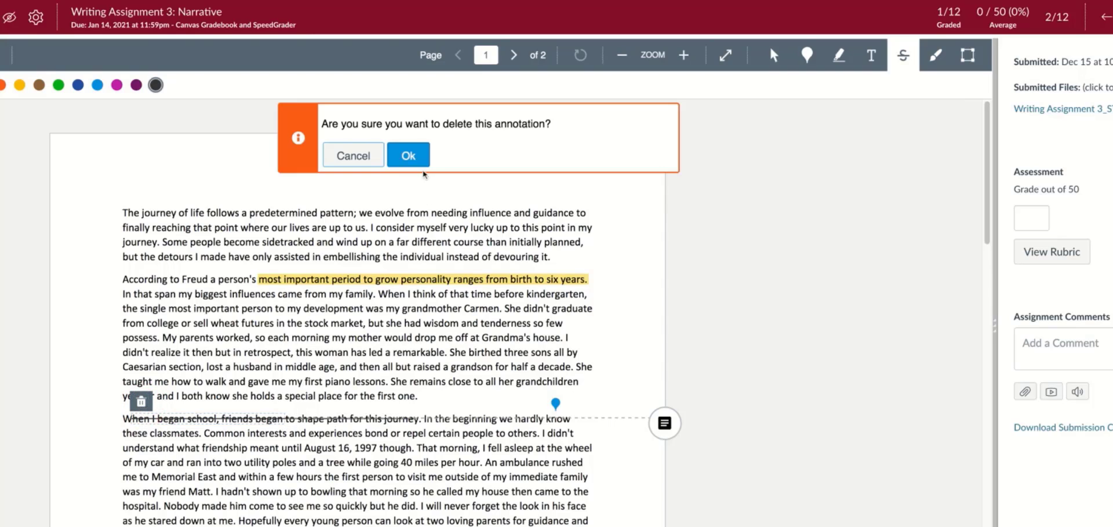
left_click(420, 164)
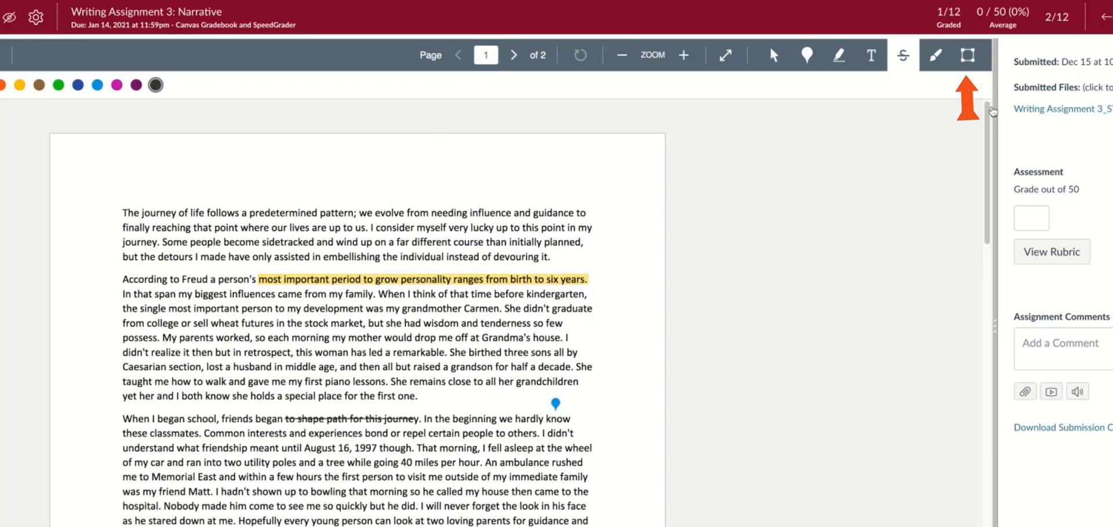
Draw a box annotation around the paragraph starting "Other things have also affected" and add the comment "This paragraph seems out of place"
left_click(967, 56)
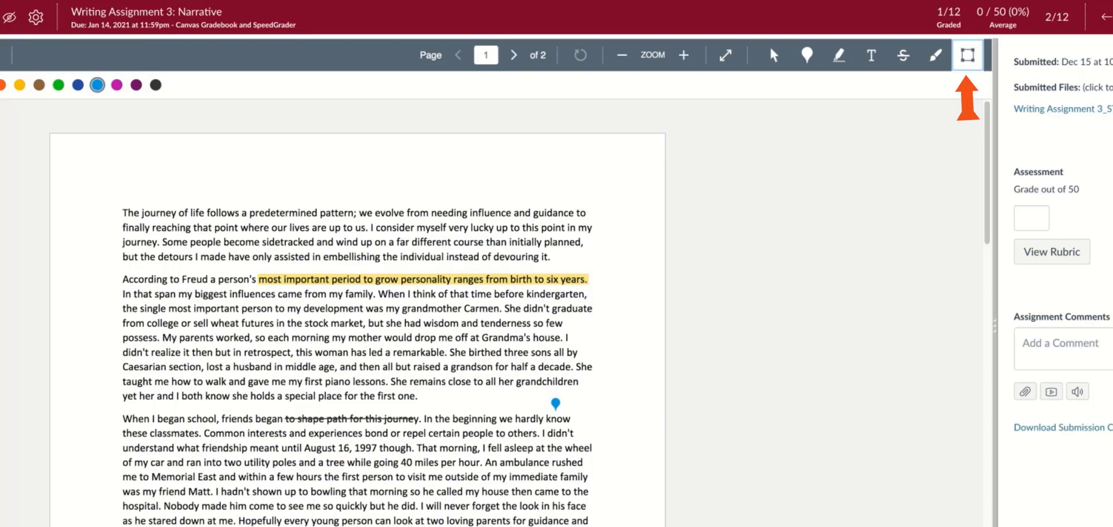
scroll(198, 500, "down", 1)
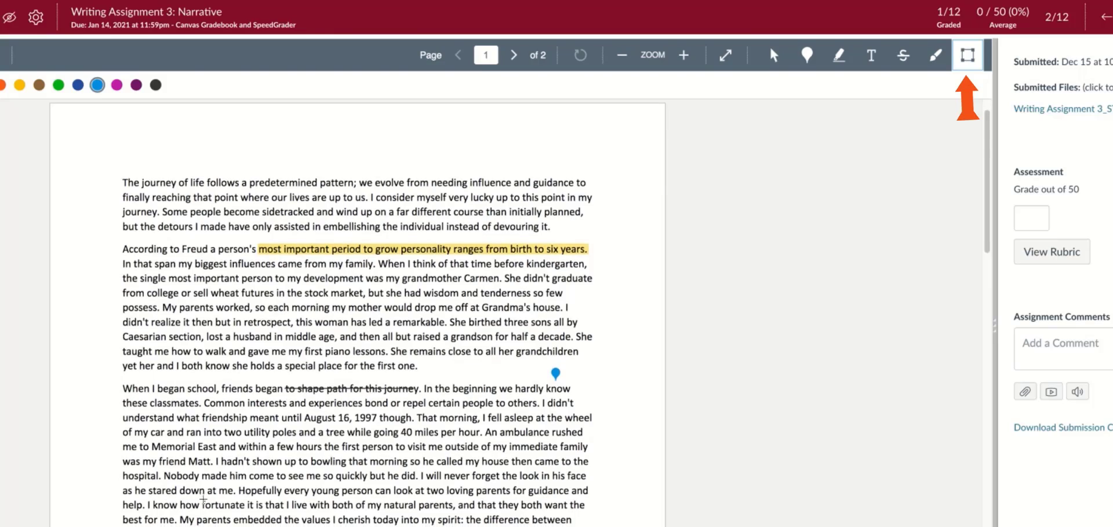
scroll(203, 499, "down", 5)
left_click(123, 415)
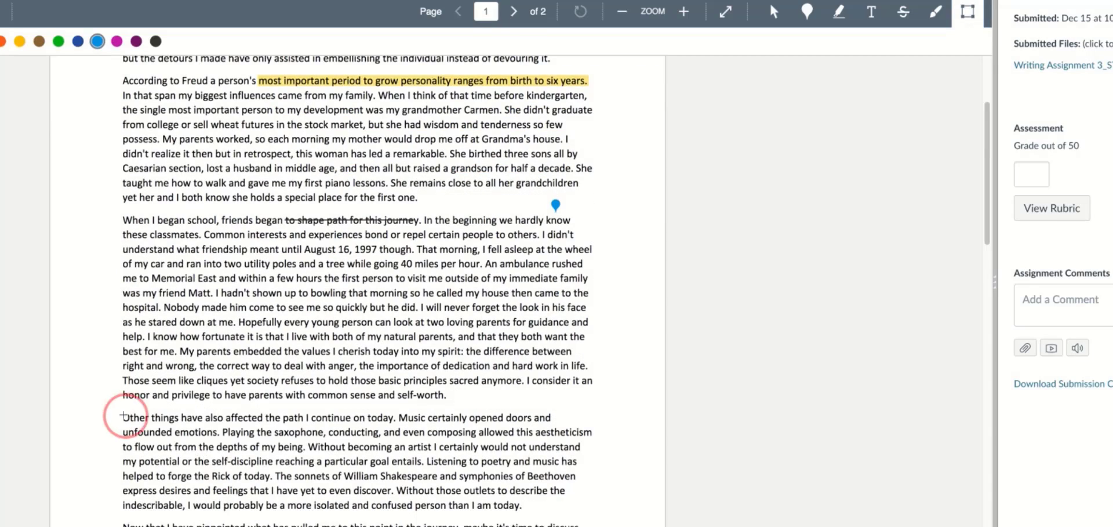
mouse_move(123, 415)
left_mouse_down()
mouse_move(629, 434)
mouse_move(637, 467)
mouse_move(593, 476)
mouse_move(588, 516)
left_mouse_up()
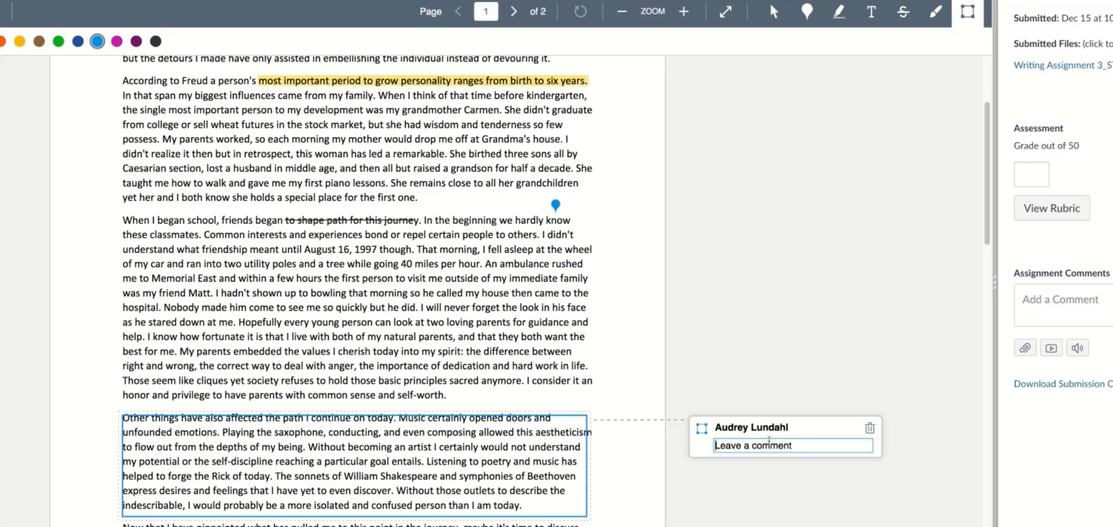
type("T")
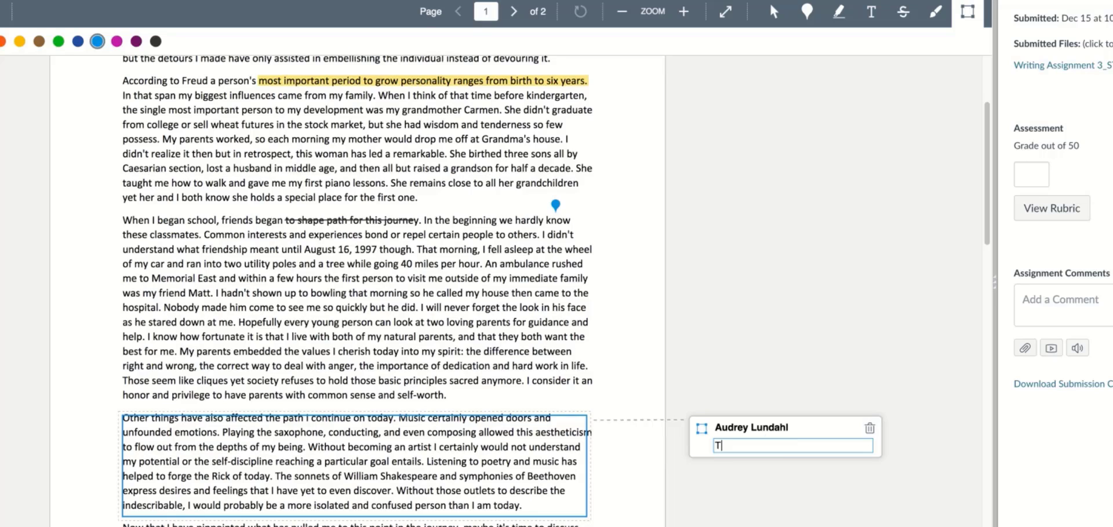
type("his paragraph seems out of ")
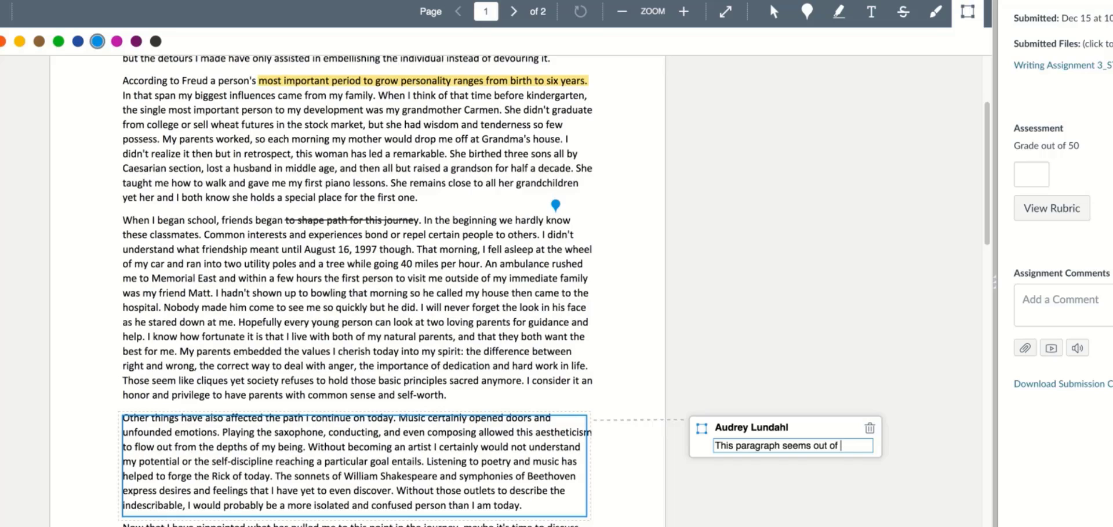
type("[place")
key("Return")
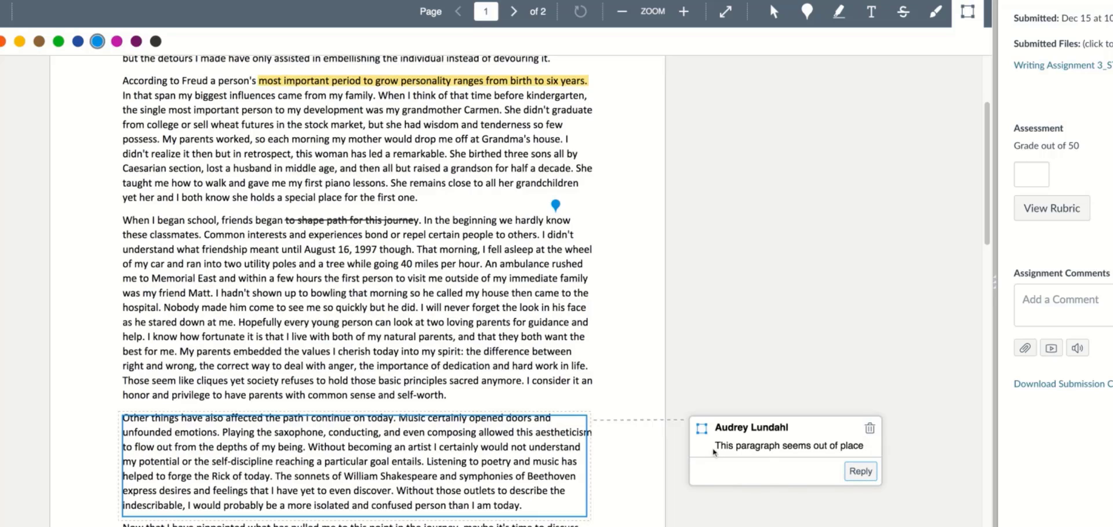
Move the box annotation down to the paragraph starting "Now that I have pinpointed" and delete it
scroll(625, 431, "down", 1)
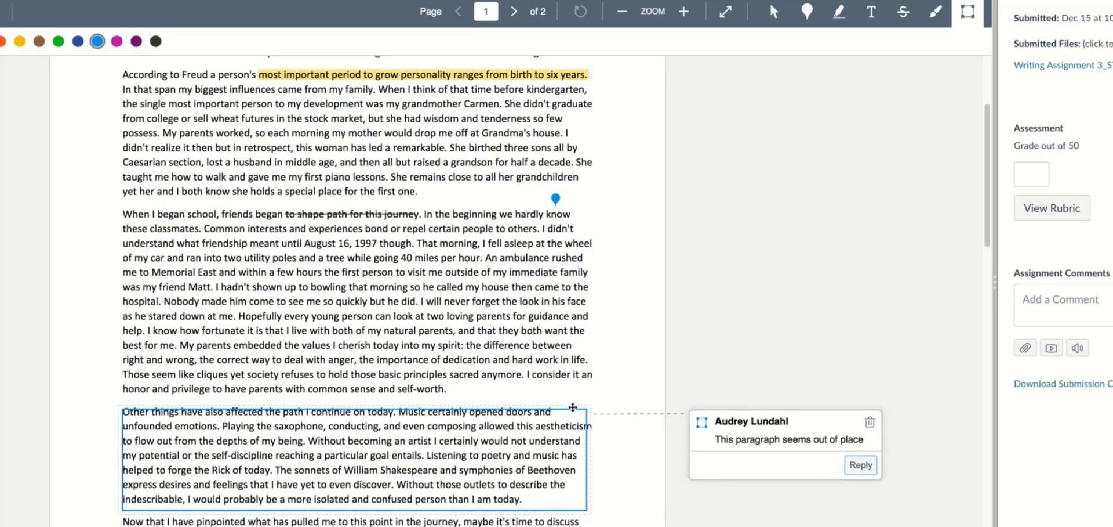
mouse_move(573, 407)
left_mouse_down()
mouse_move(567, 295)
mouse_move(590, 430)
mouse_move(573, 512)
left_mouse_up()
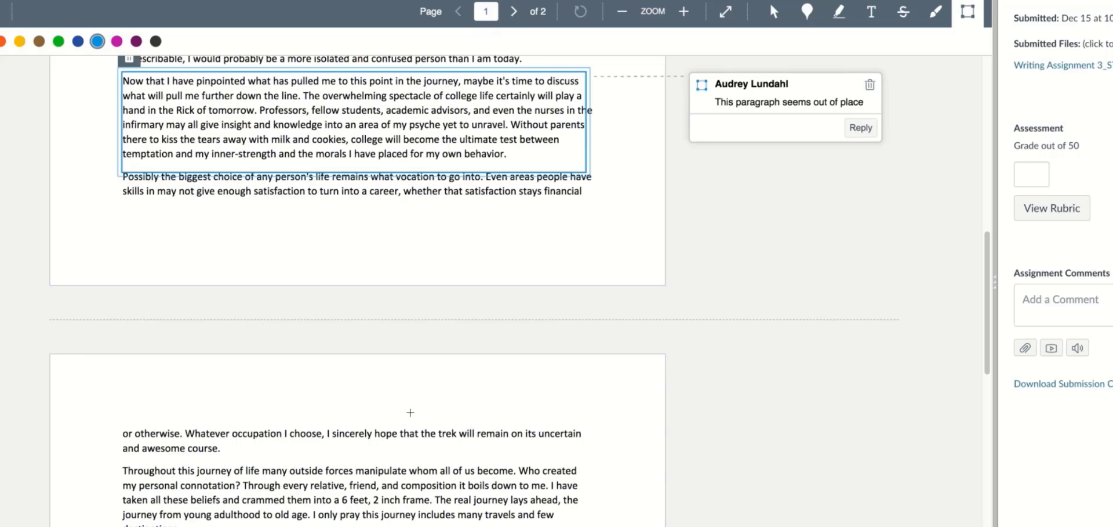
scroll(408, 410, "up", 1)
scroll(407, 410, "up", 3)
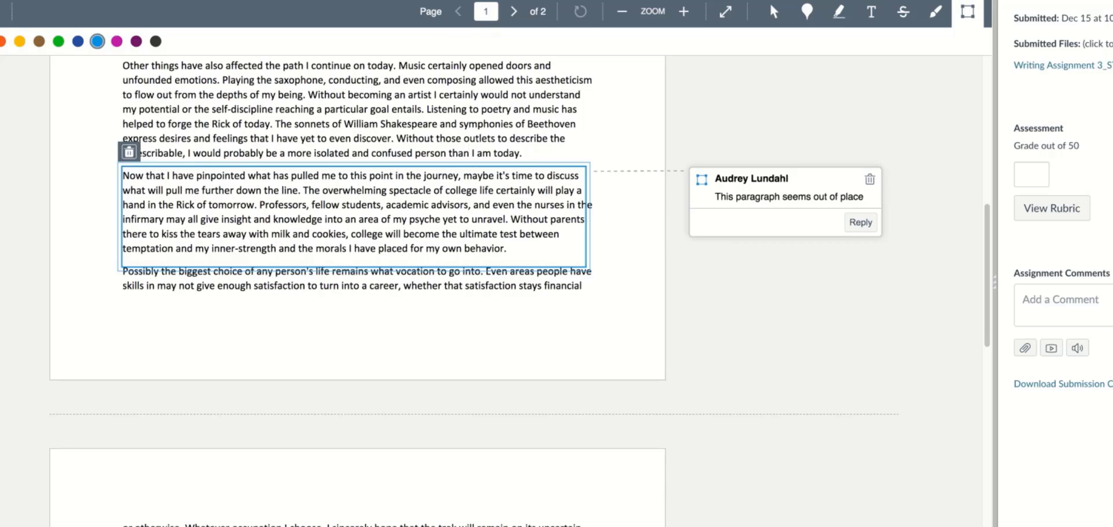
left_click(128, 152)
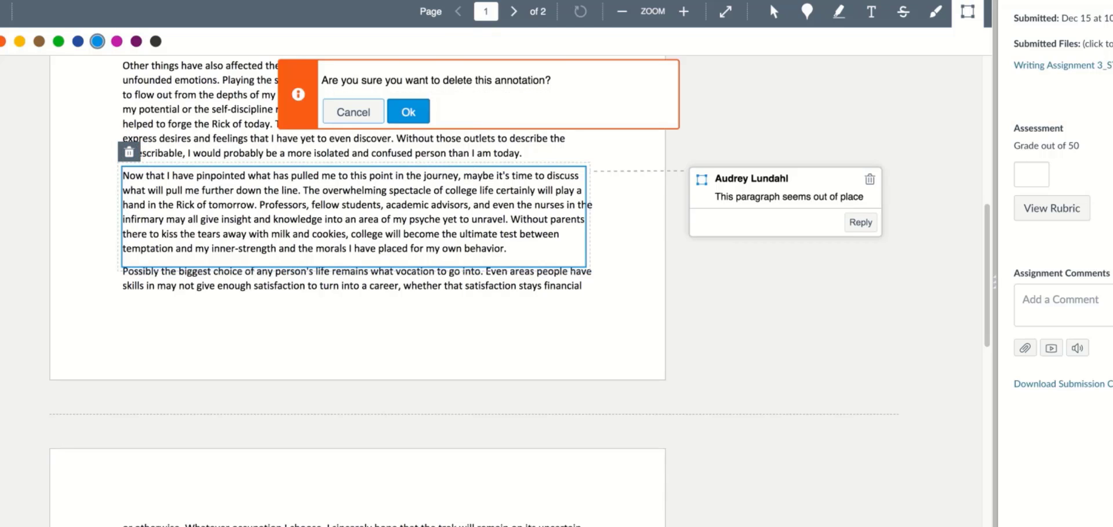
left_click(354, 111)
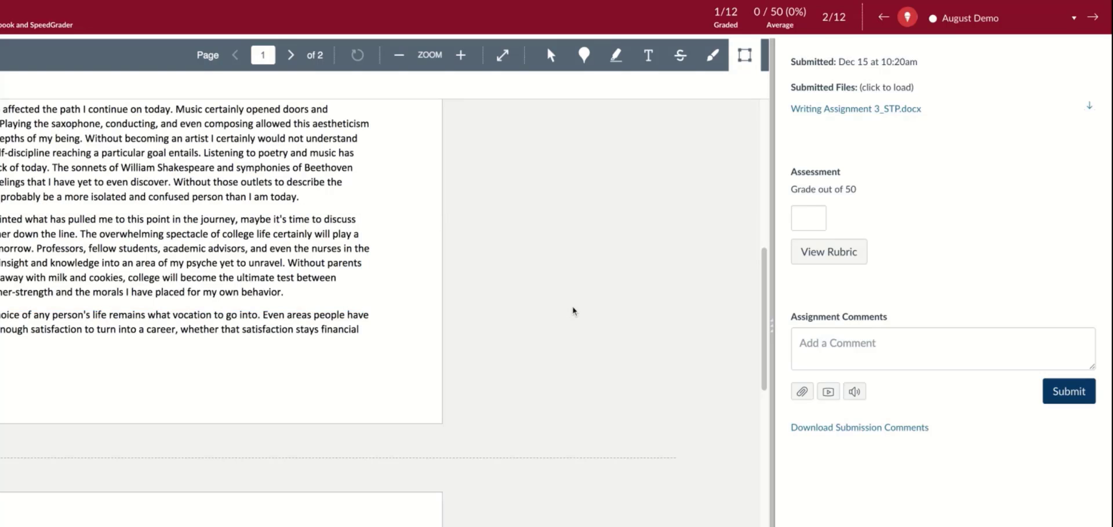
Look over the submission's grade field and place the cursor in the assignment comment box
scroll(551, 302, "up", 2)
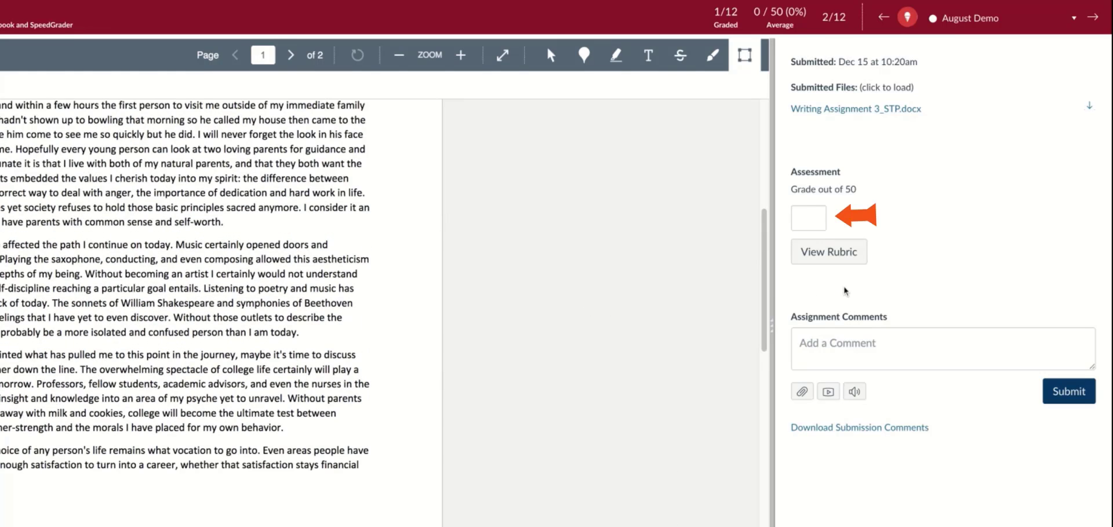
left_click(805, 216)
left_click(968, 206)
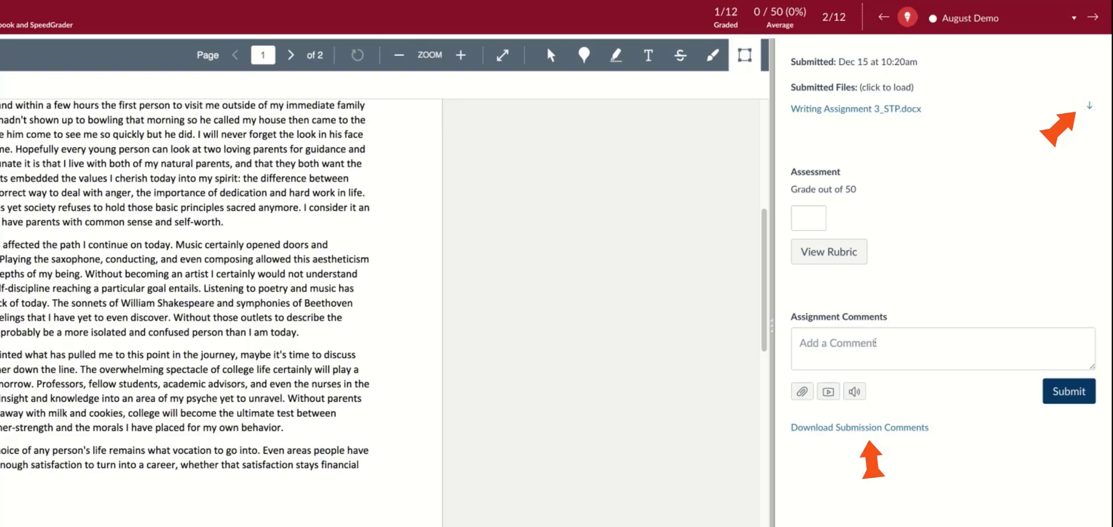
left_click(877, 341)
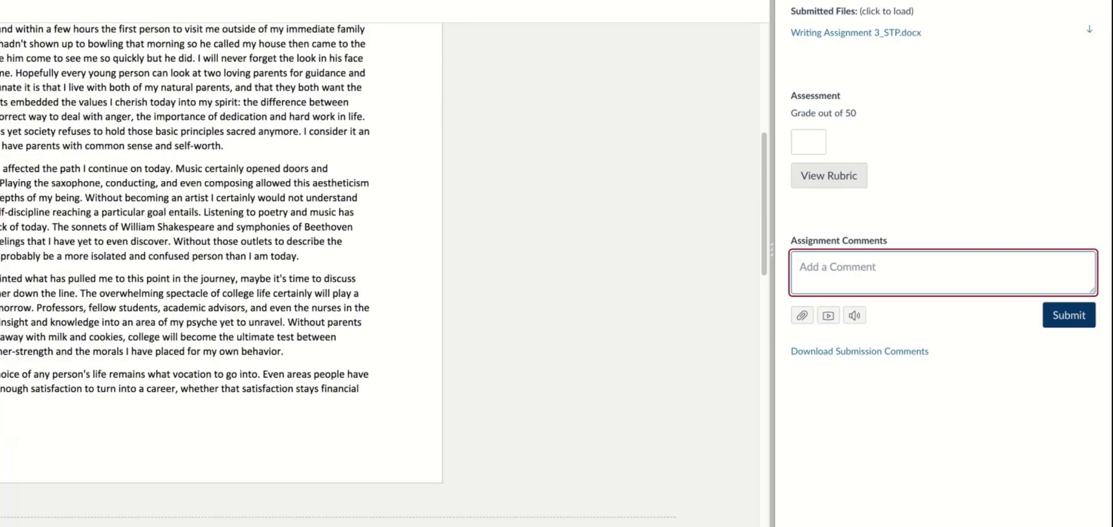
Open the Narrative rubric and look through its criteria down to Grammar and Syntax
left_click(829, 175)
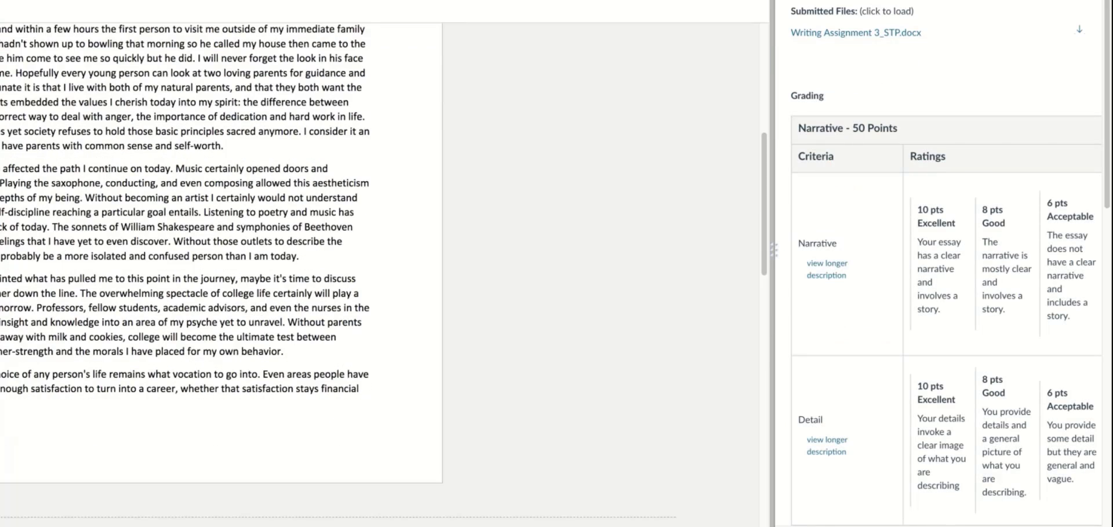
left_click(939, 290)
scroll(969, 318, "down", 7)
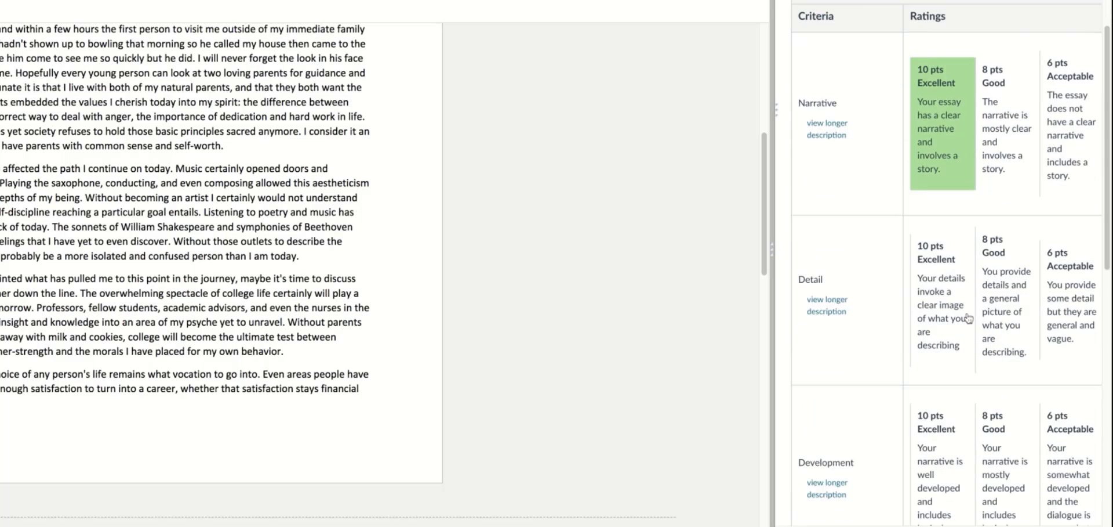
left_click(969, 319)
scroll(963, 316, "down", 6)
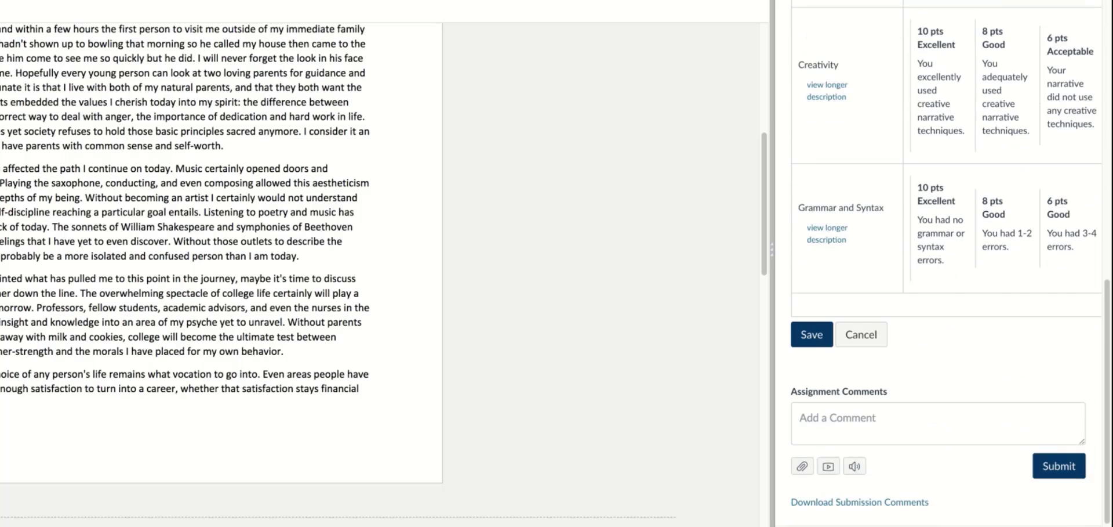
Widen the grading pane so the rubric's criteria, all rating columns and point fields fit side by side
left_click_drag(919, 526, 1014, 526)
scroll(918, 519, "right", 3)
left_click(822, 252)
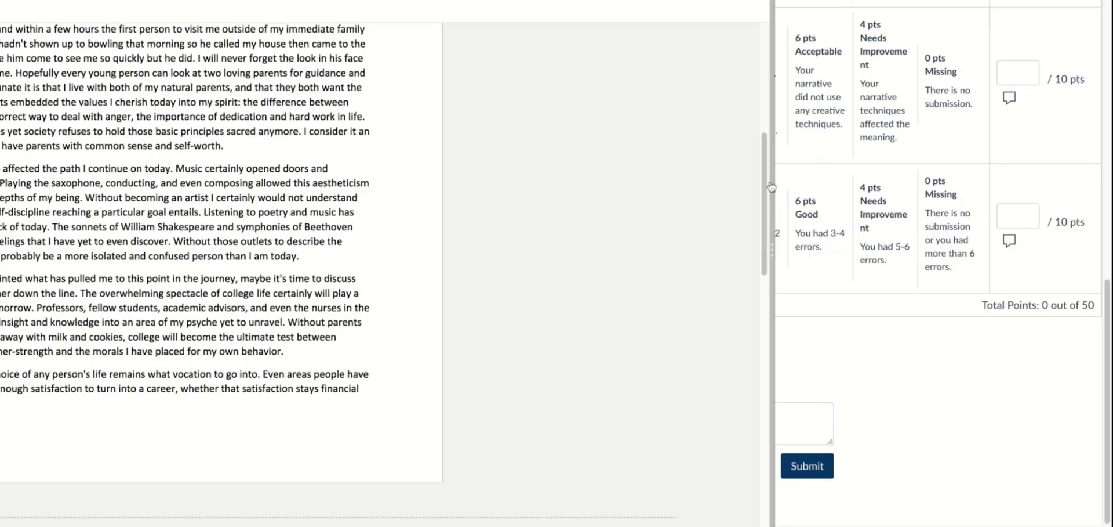
left_click_drag(771, 207, 395, 197)
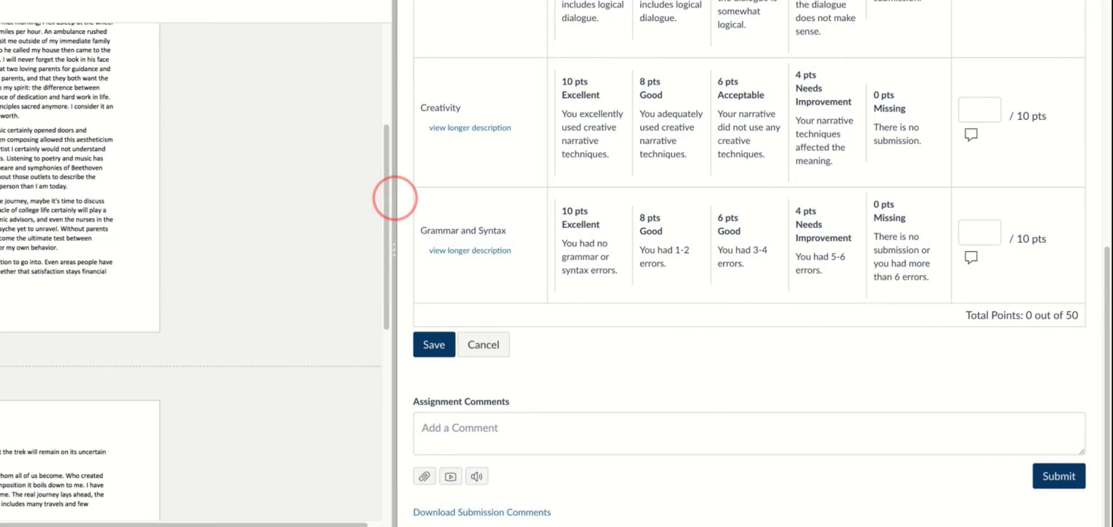
Rate the rubric's Narrative criterion as Good, and override its score with 7 points
scroll(1021, 374, "up", 10)
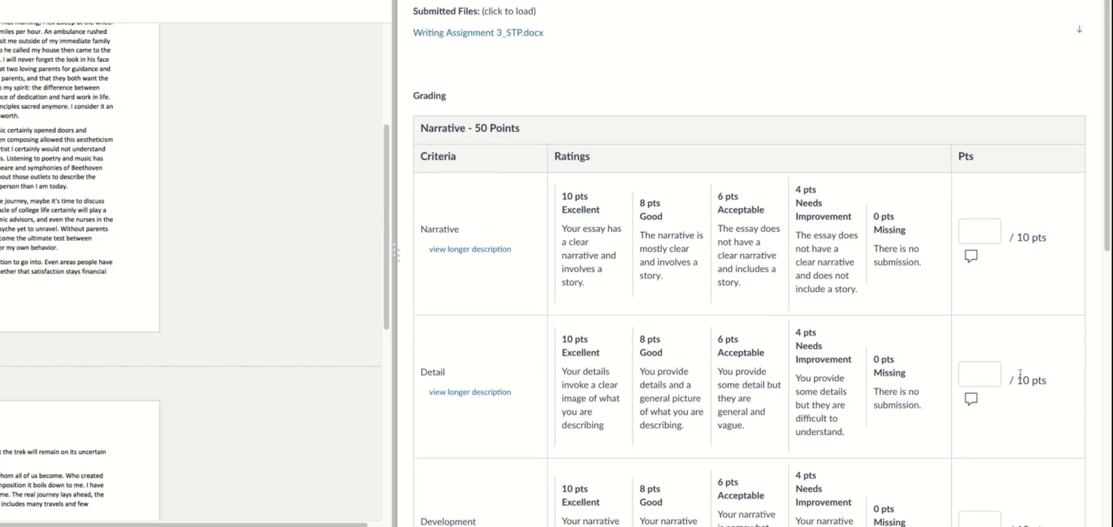
left_click(842, 230)
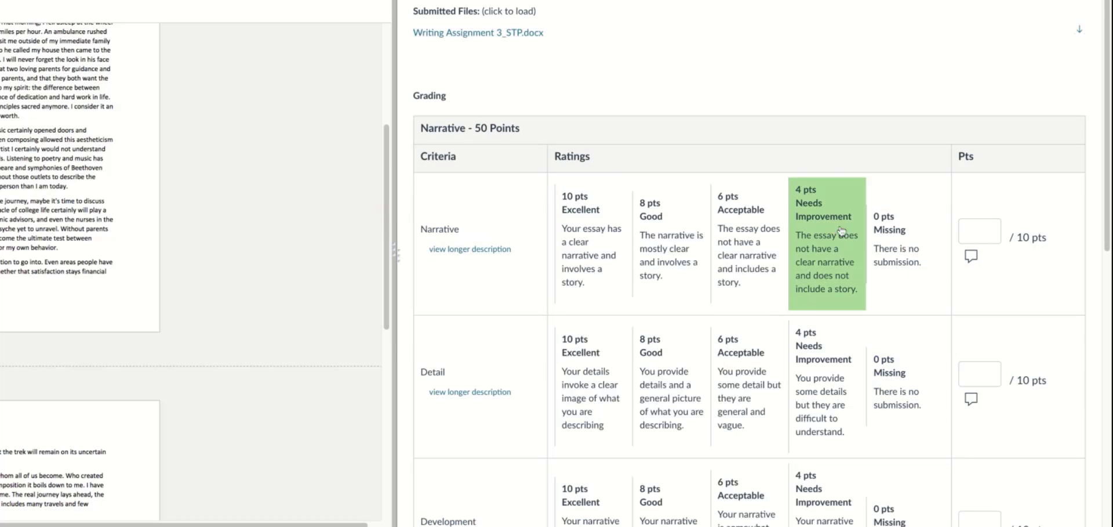
left_click(653, 232)
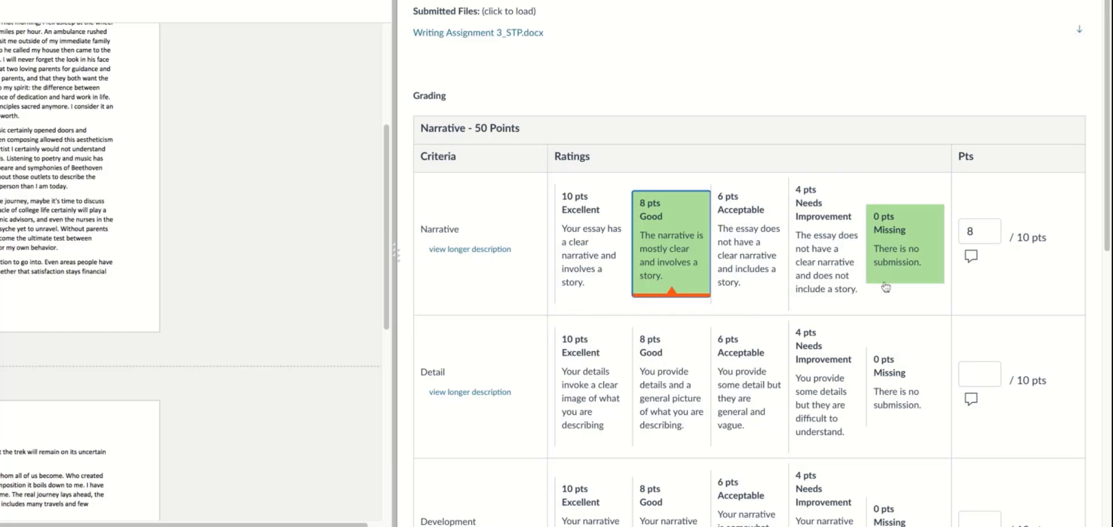
key("Tab")
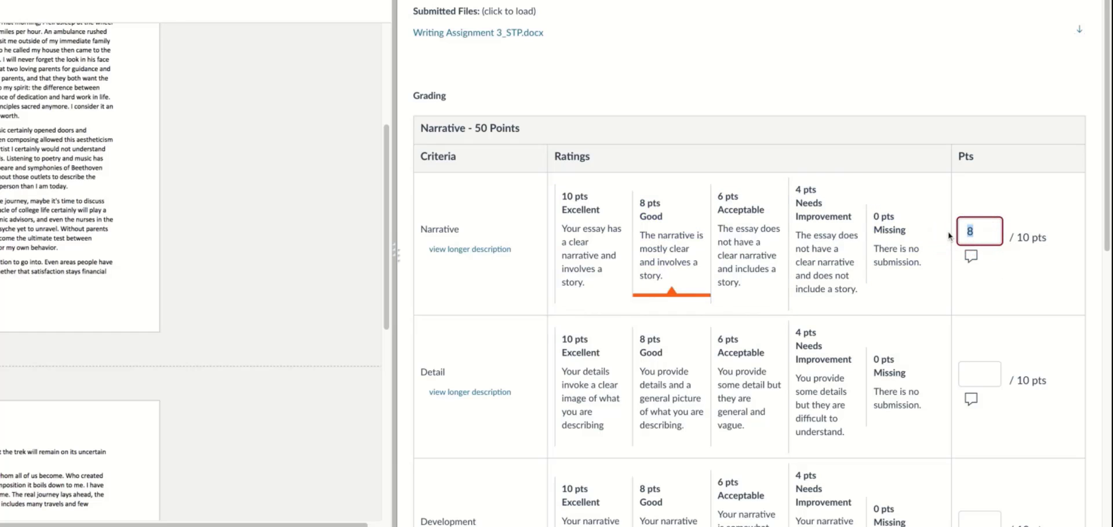
type("7")
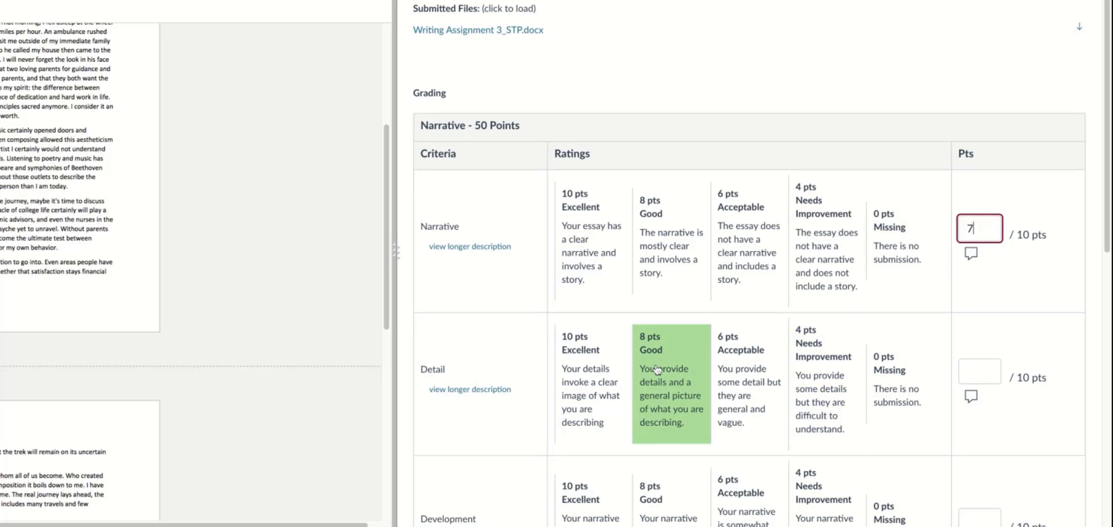
Rate Detail 8, Development 6, Creativity 10 and Grammar and Syntax 8 points, open the last criterion's comment field, and save the rubric
left_click(671, 383)
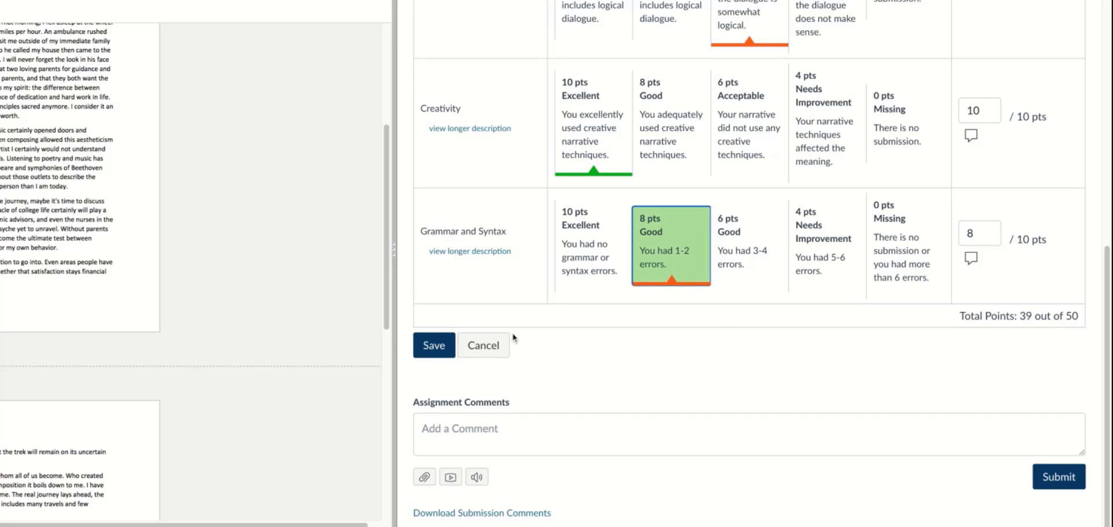
left_click(972, 257)
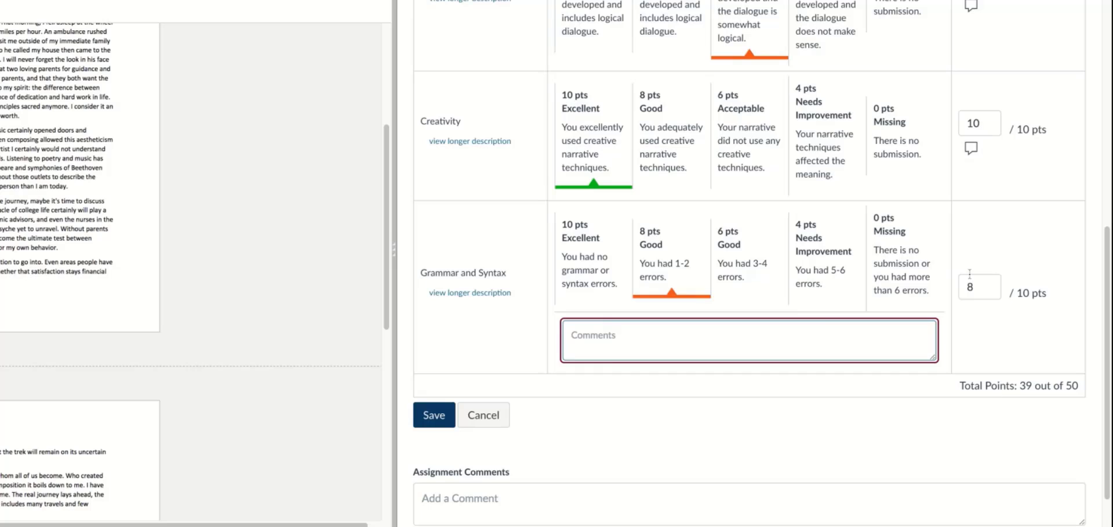
left_click(434, 416)
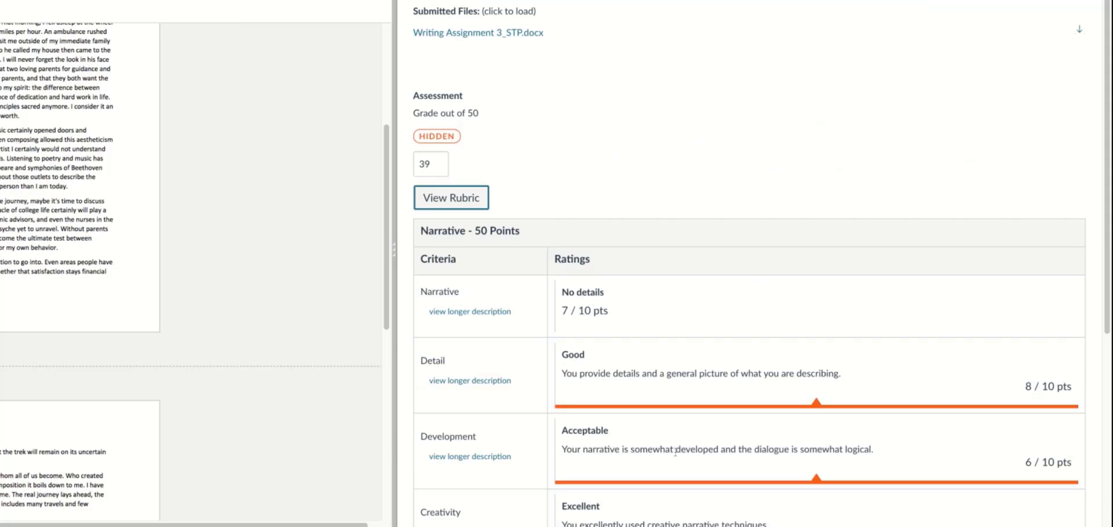